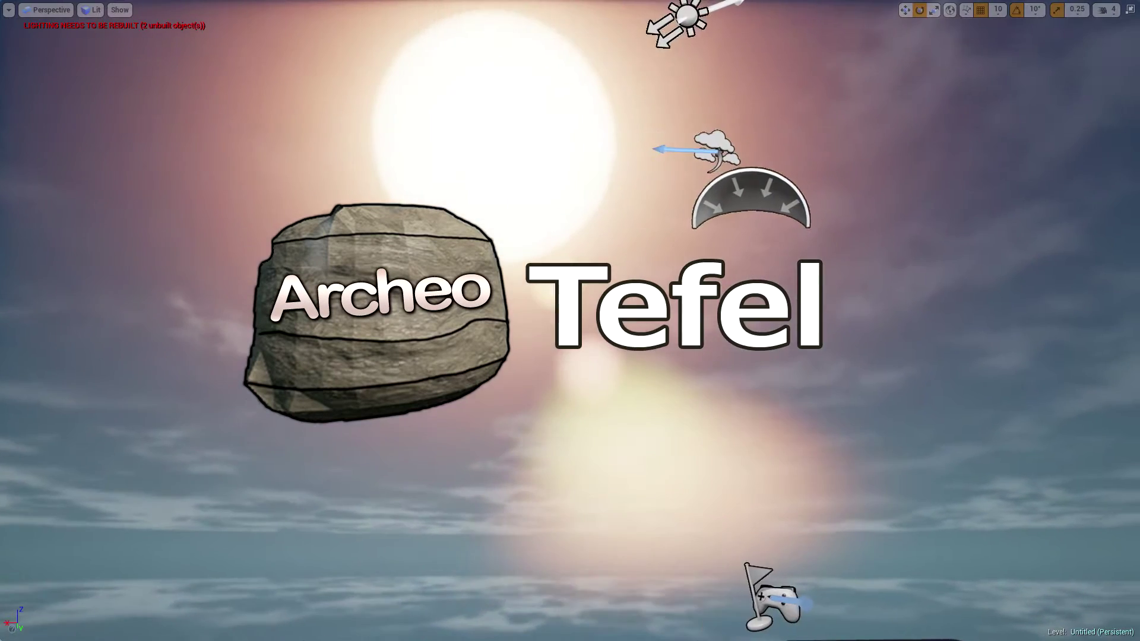
Examine the sunset sky in the viewport and the sun on the M_Sky_Clouds_Inst material instance's preview sphere.
right_drag(570, 320, 549, 291)
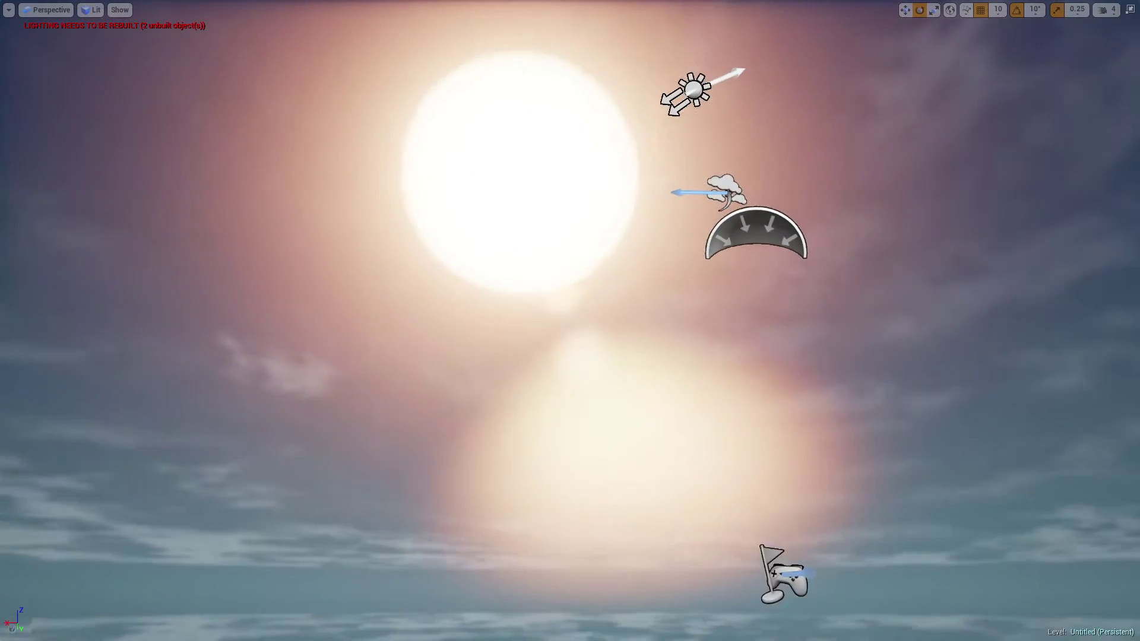
right_drag(526, 400, 544, 423)
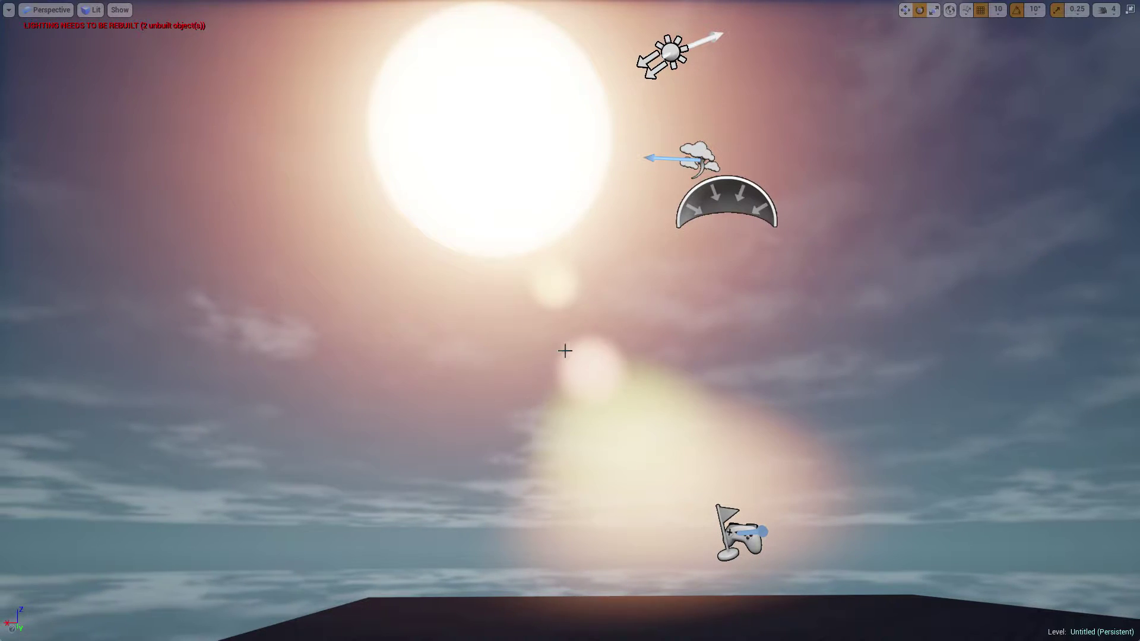
key(ctrl+Tab)
key(ctrl+Tab)
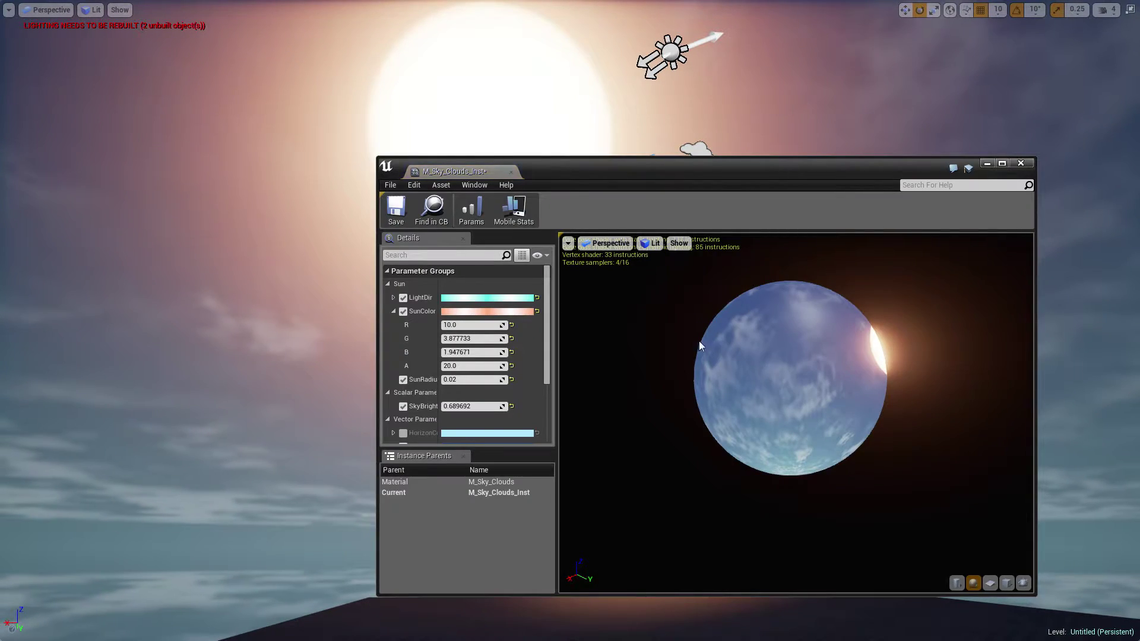
scroll(700, 342, up, 5)
scroll(699, 342, down, 5)
drag(702, 341, 1016, 361)
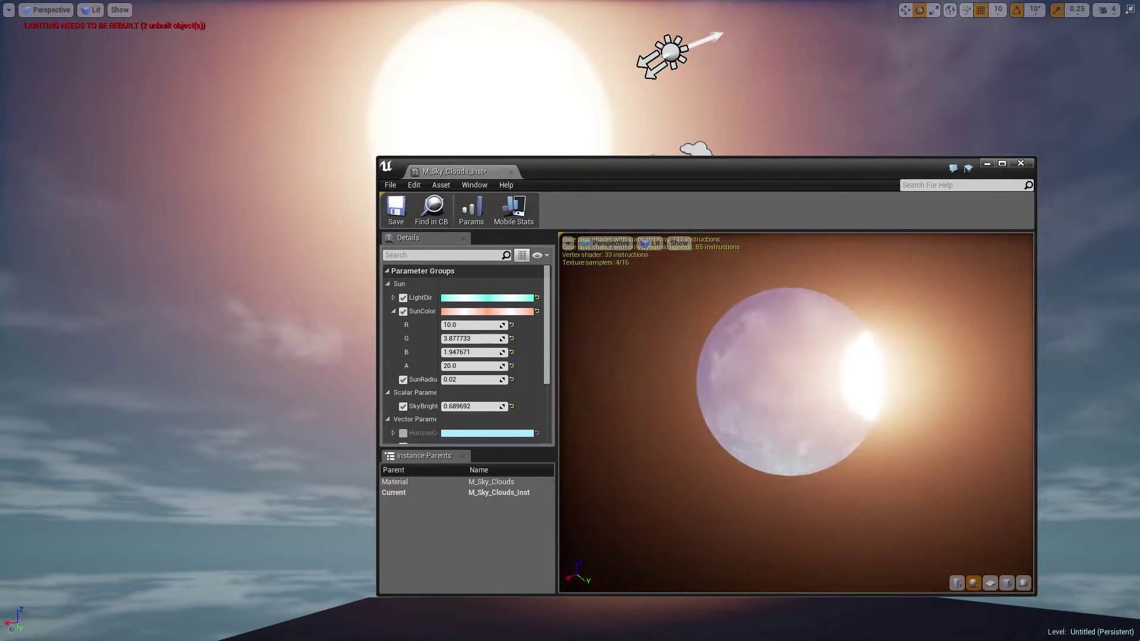
drag(754, 337, 681, 273)
drag(754, 169, 601, 145)
click(876, 141)
right_drag(876, 141, 842, 154)
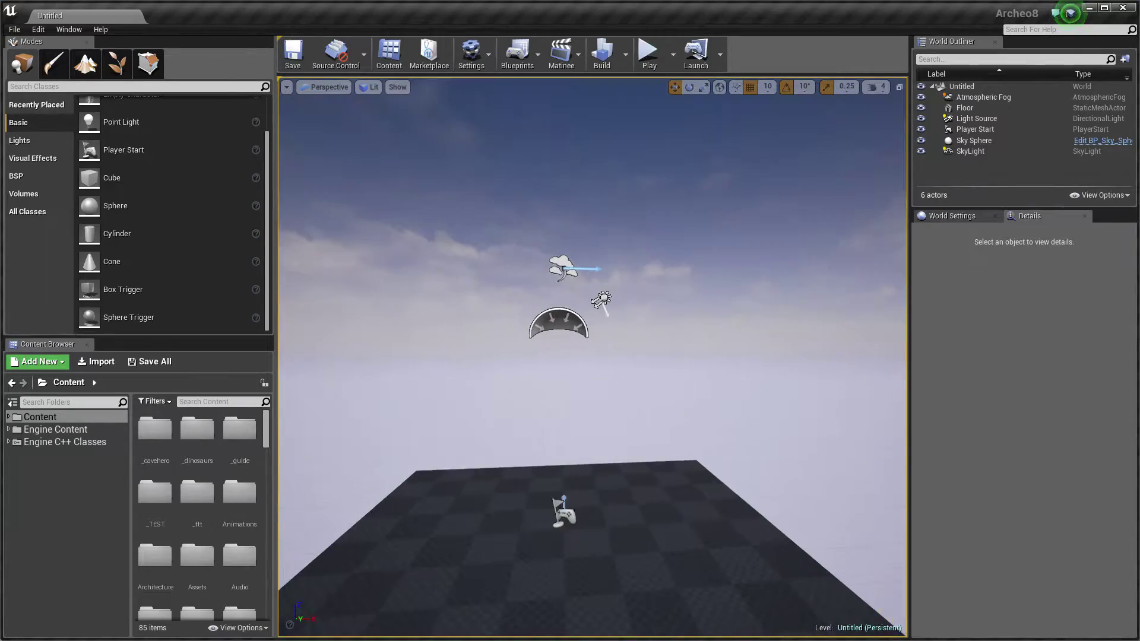
Select the Sky Sphere in the level, search the placeable classes for "sky", and open the BP_Sky_Sphere blueprint.
right_drag(624, 363, 623, 364)
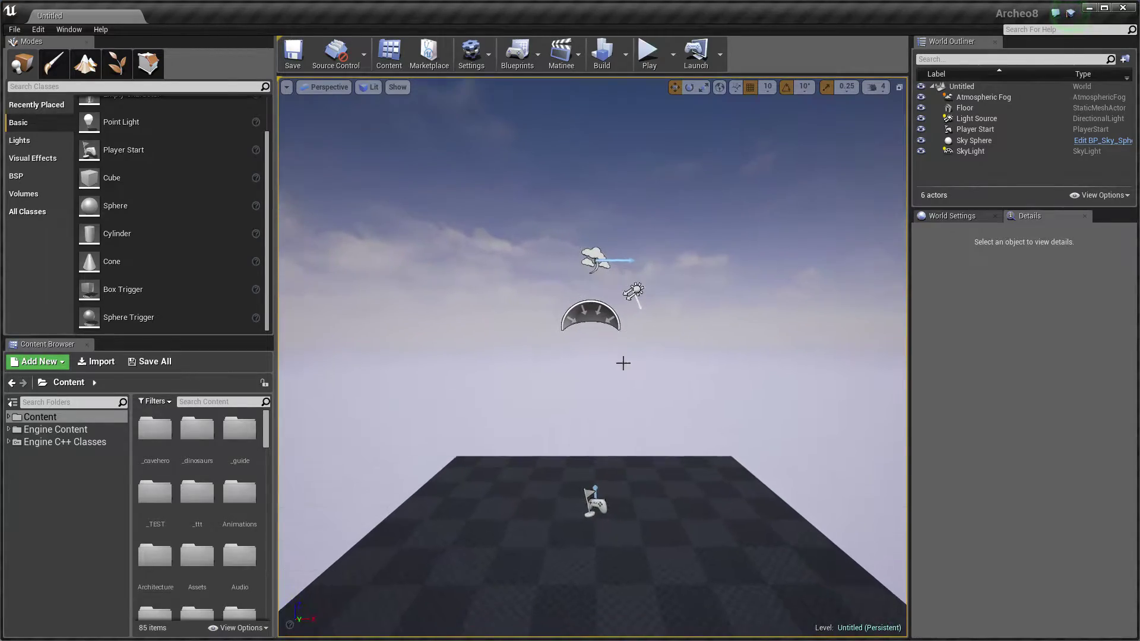
click(975, 140)
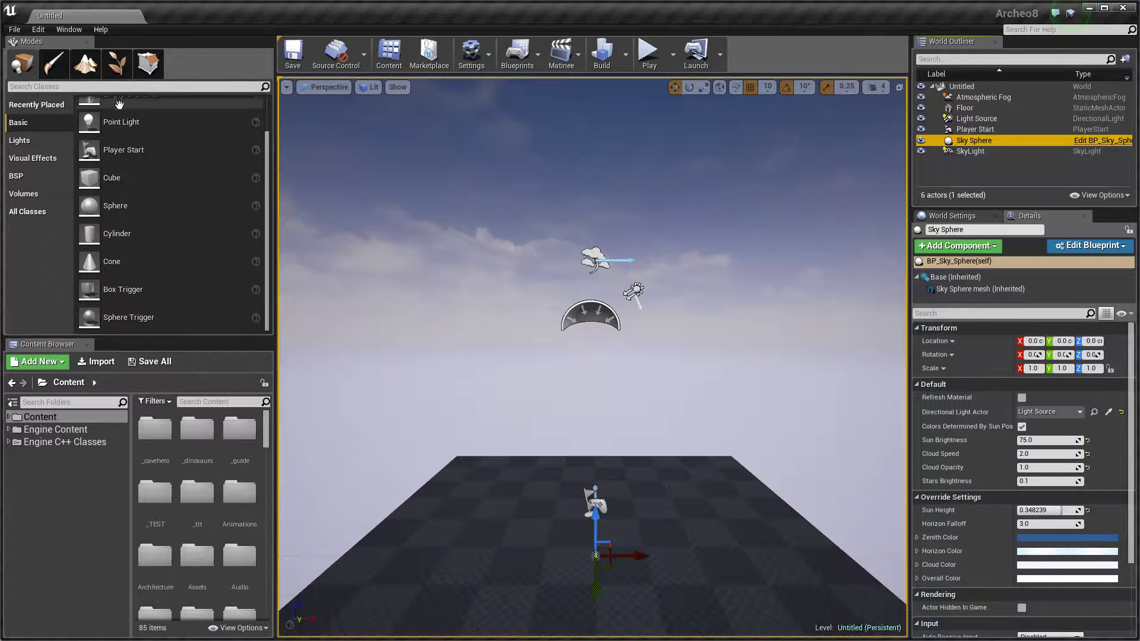
click(49, 87)
text(sky)
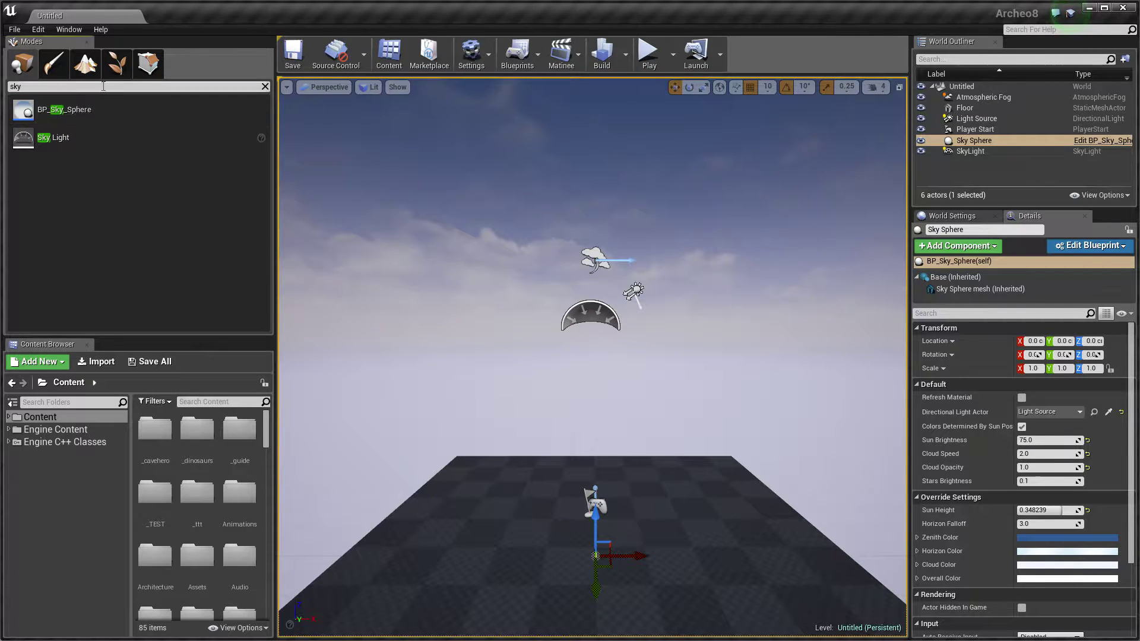
key(ctrl+b)
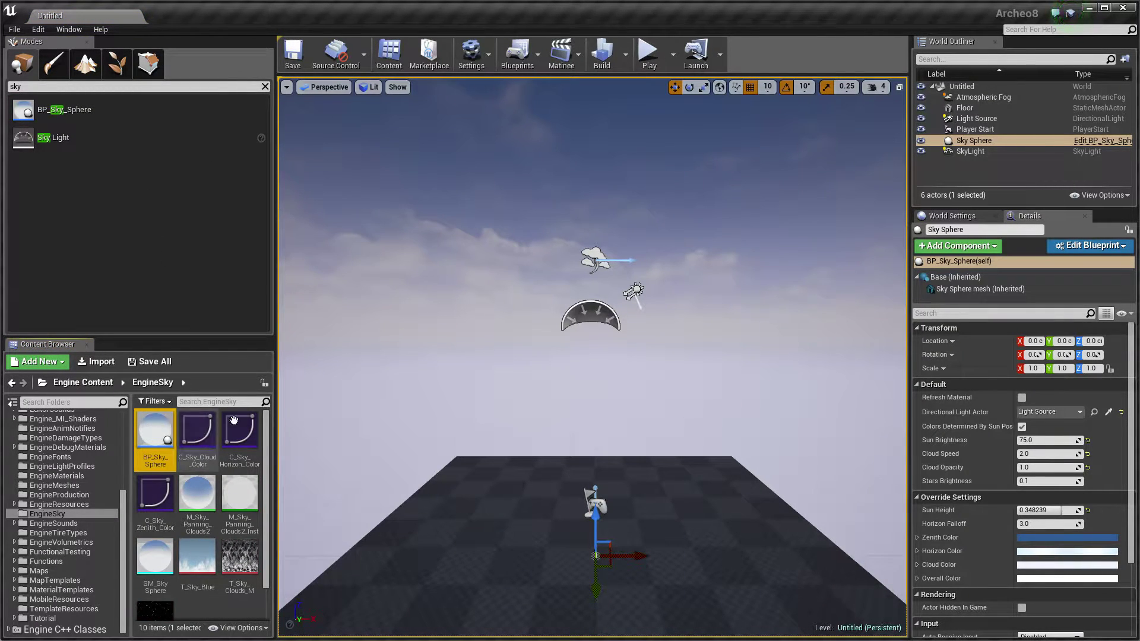
double_click(156, 435)
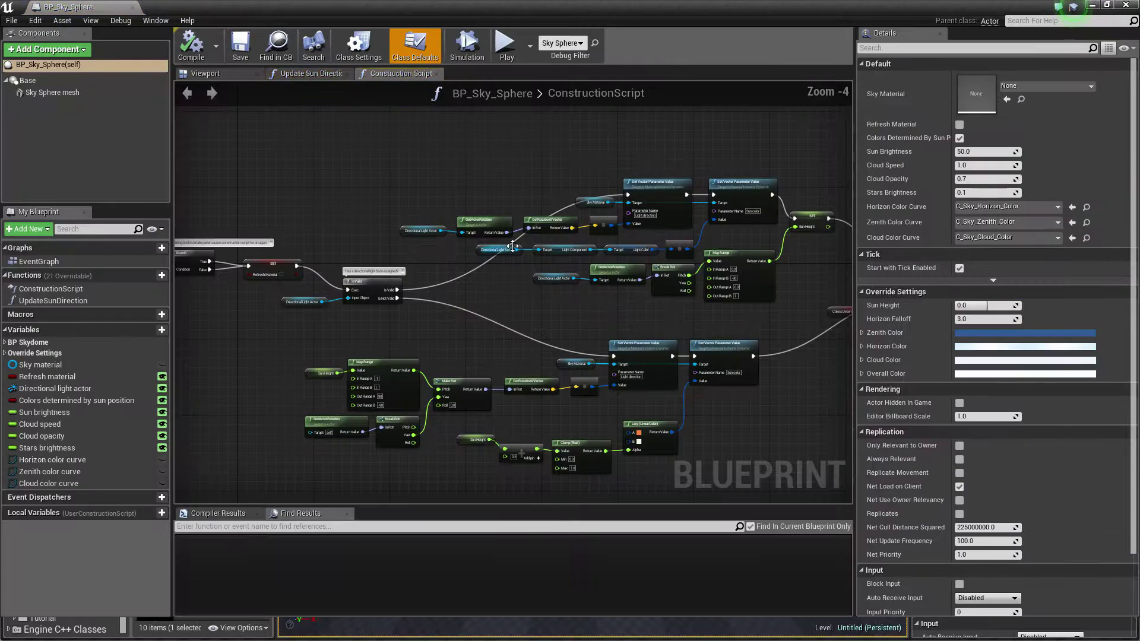
Examine the start of the ConstructionScript, from Create Dynamic Material Instance to the light direction and sun colour nodes.
scroll(679, 241, up, 5)
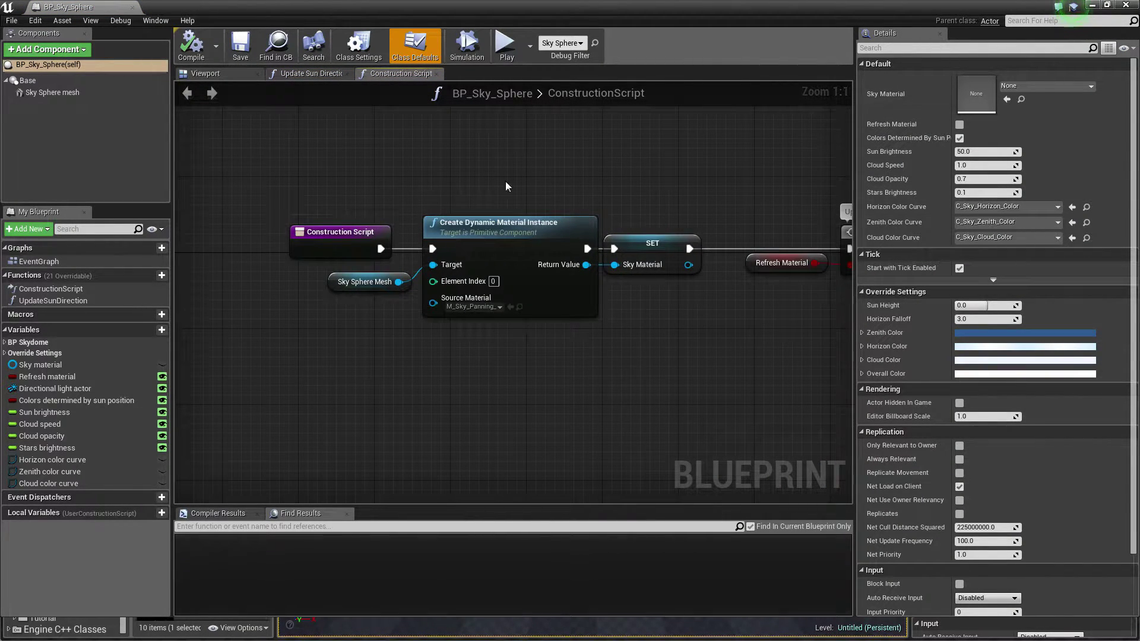
scroll(736, 342, down, 2)
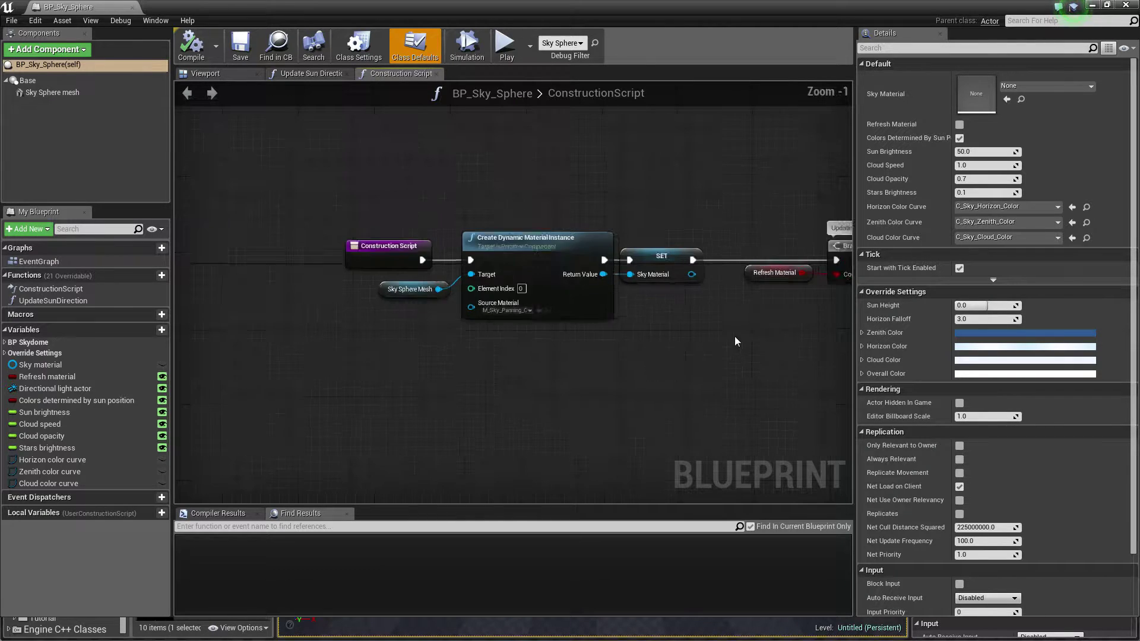
right_drag(772, 327, 288, 215)
right_drag(707, 256, 406, 323)
scroll(561, 269, down, 1)
scroll(356, 285, down, 2)
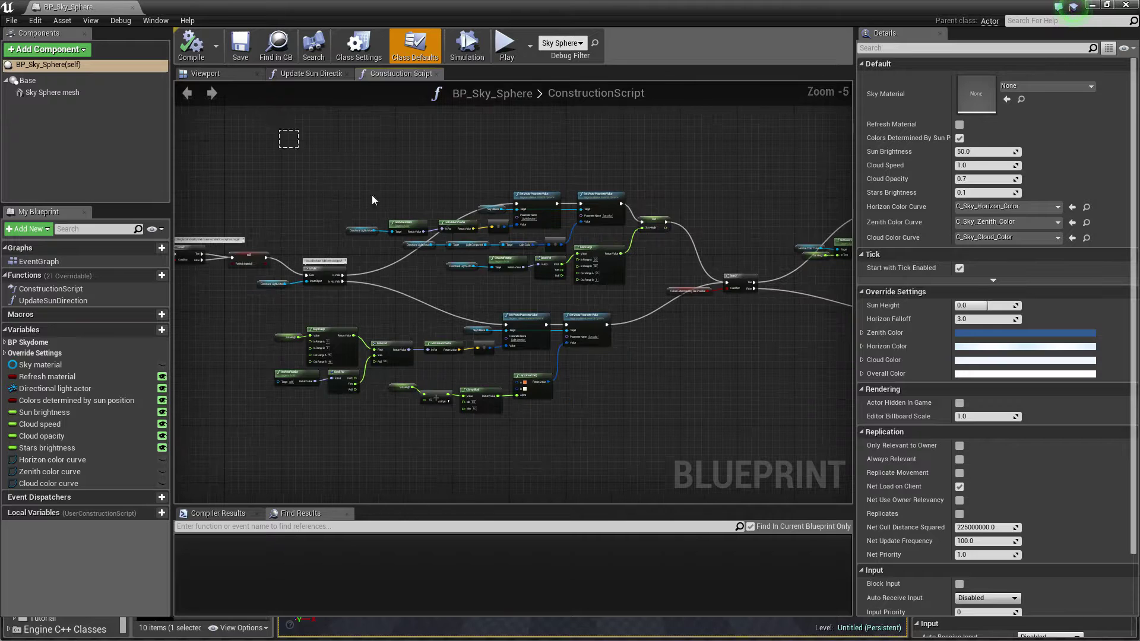
drag(291, 136, 670, 411)
scroll(401, 342, up, 3)
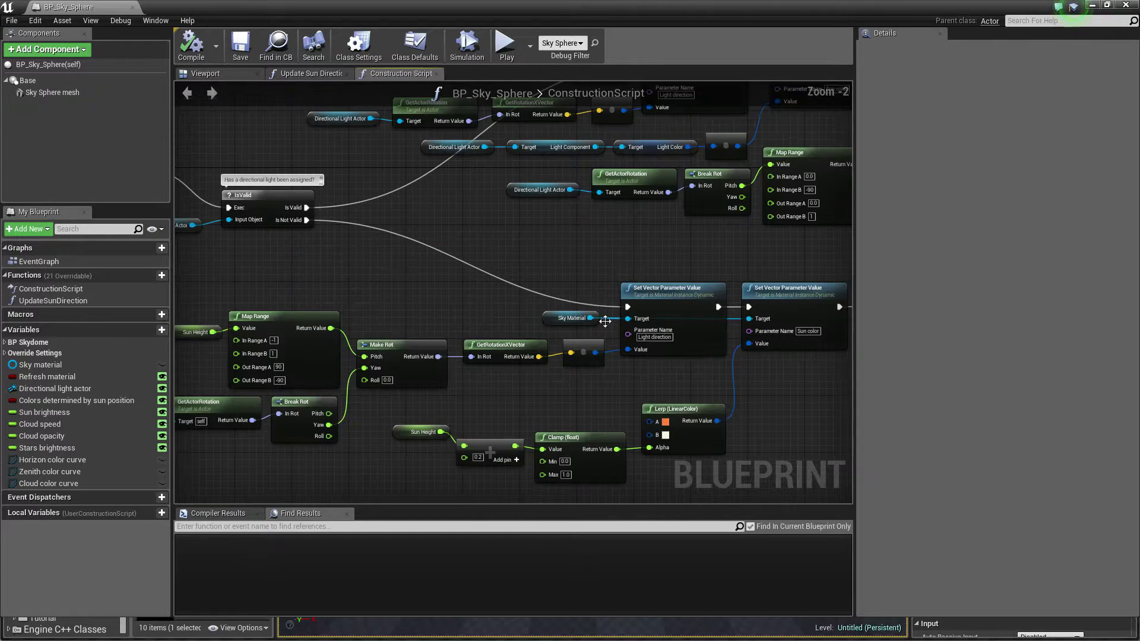
Examine the ConstructionScript nodes that set the horizon, zenith and cloud colours on both outputs of the Branch.
scroll(779, 287, down, 1)
right_drag(780, 287, 333, 289)
right_drag(729, 262, 257, 319)
scroll(258, 319, down, 1)
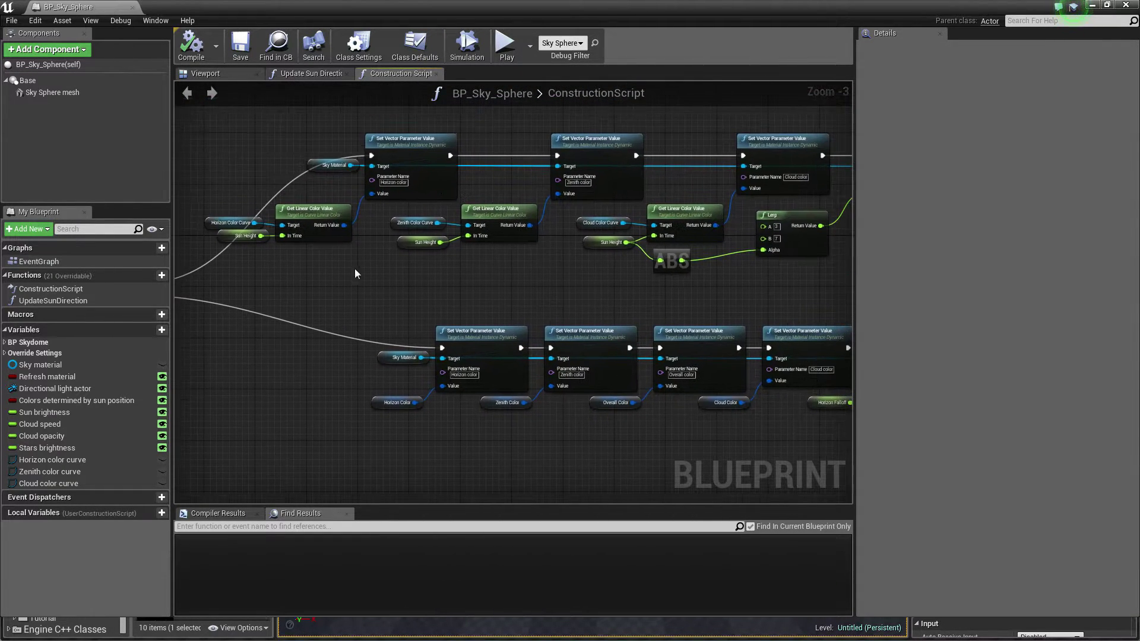
right_drag(300, 191, 266, 167)
scroll(265, 167, down, 1)
drag(243, 106, 700, 318)
scroll(385, 271, up, 4)
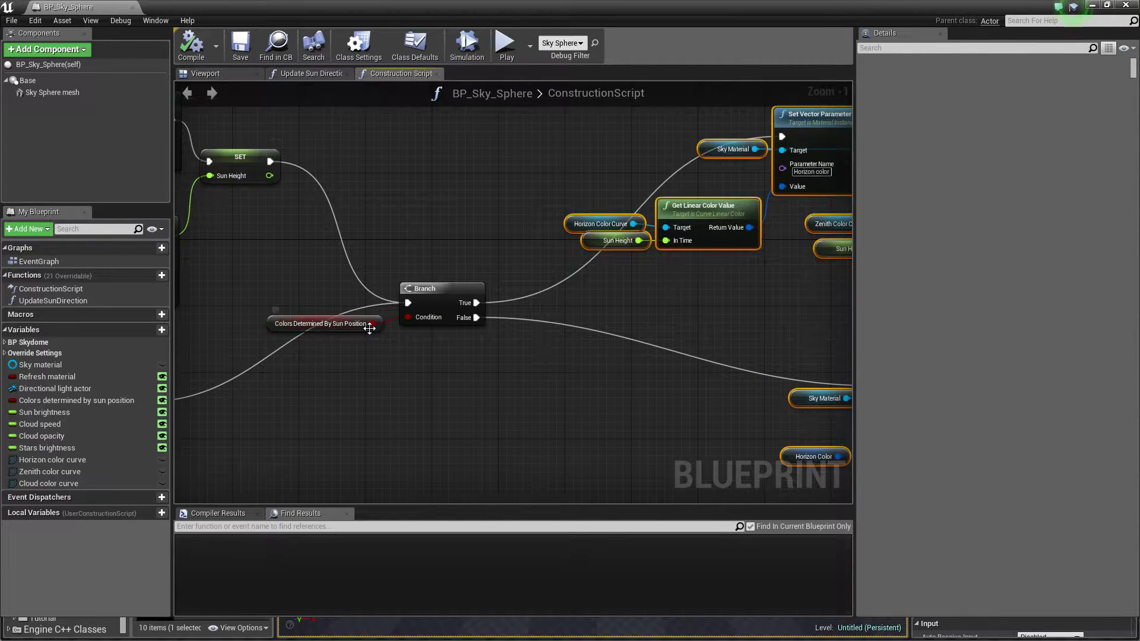
scroll(337, 336, down, 3)
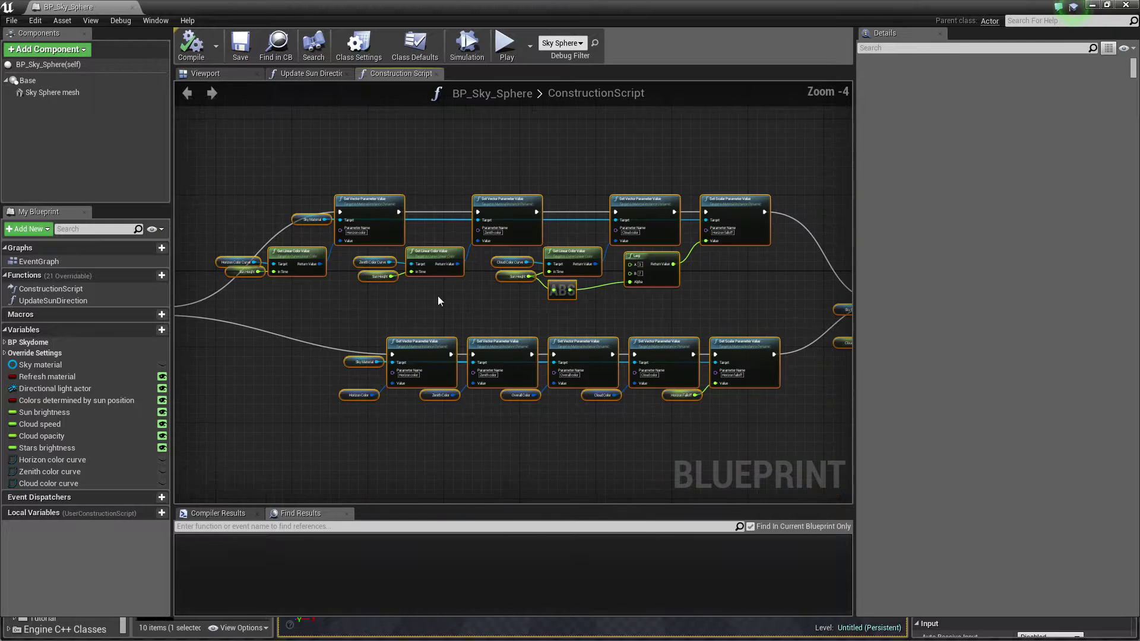
click(437, 298)
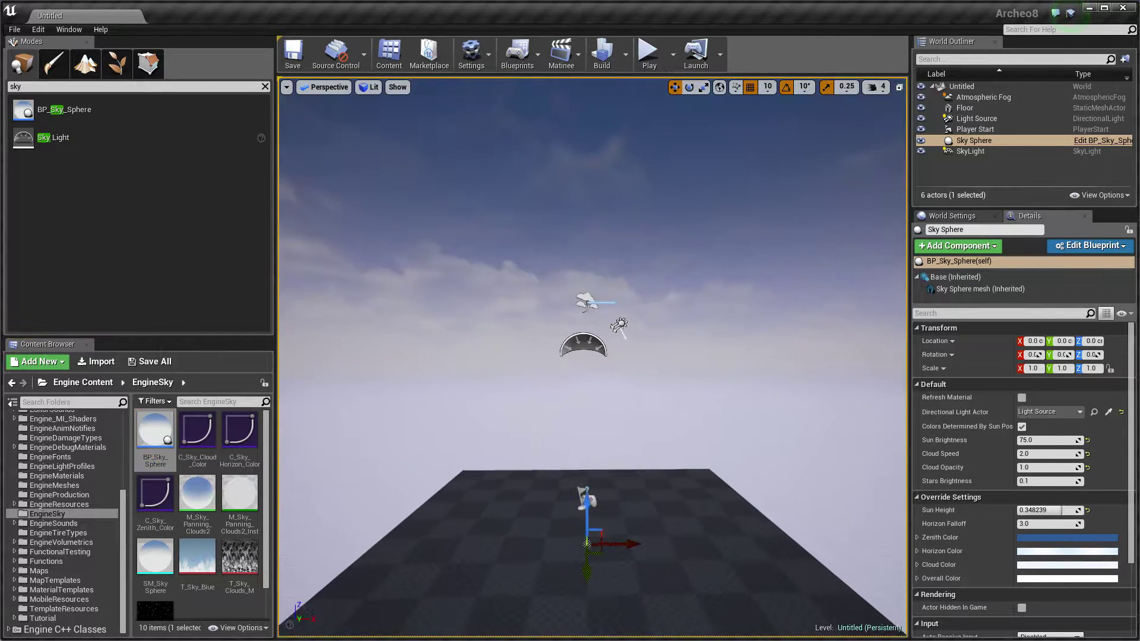
Select the Light Source in the level and set its rotation to 90 on Y and 0 on Z.
drag(631, 220, 622, 256)
right_drag(529, 181, 532, 169)
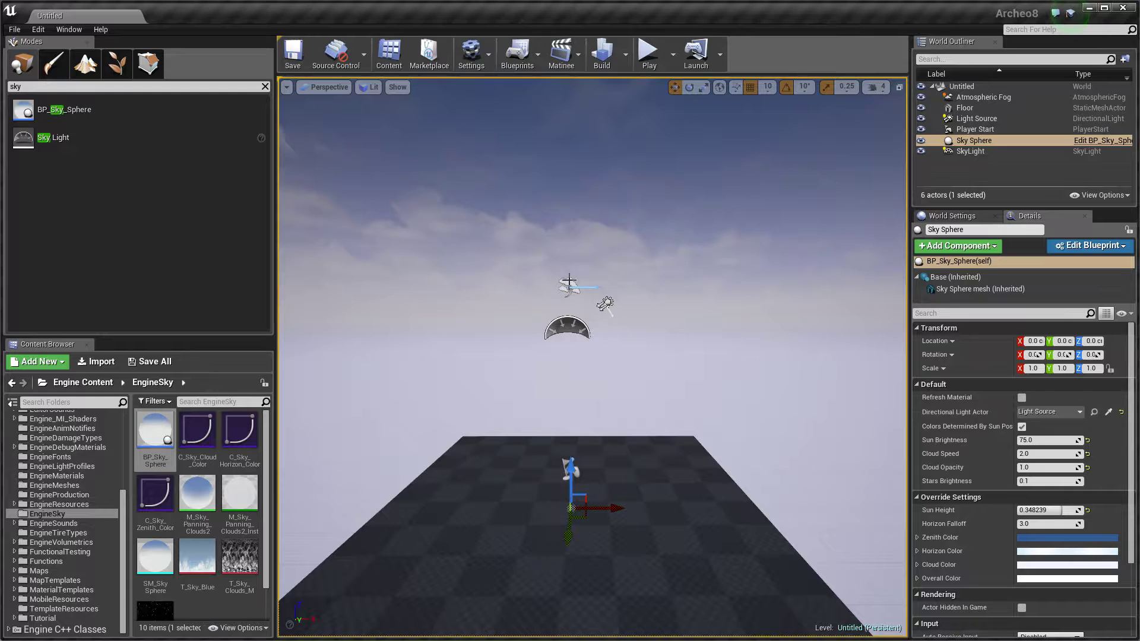
click(977, 119)
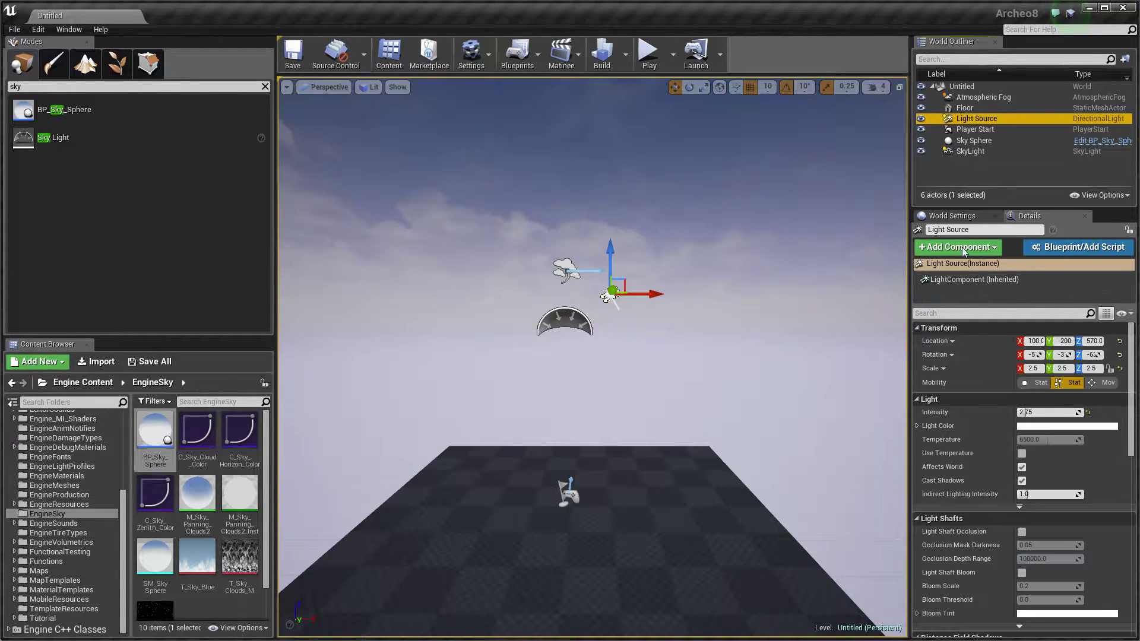
key(w)
right_drag(672, 262, 677, 256)
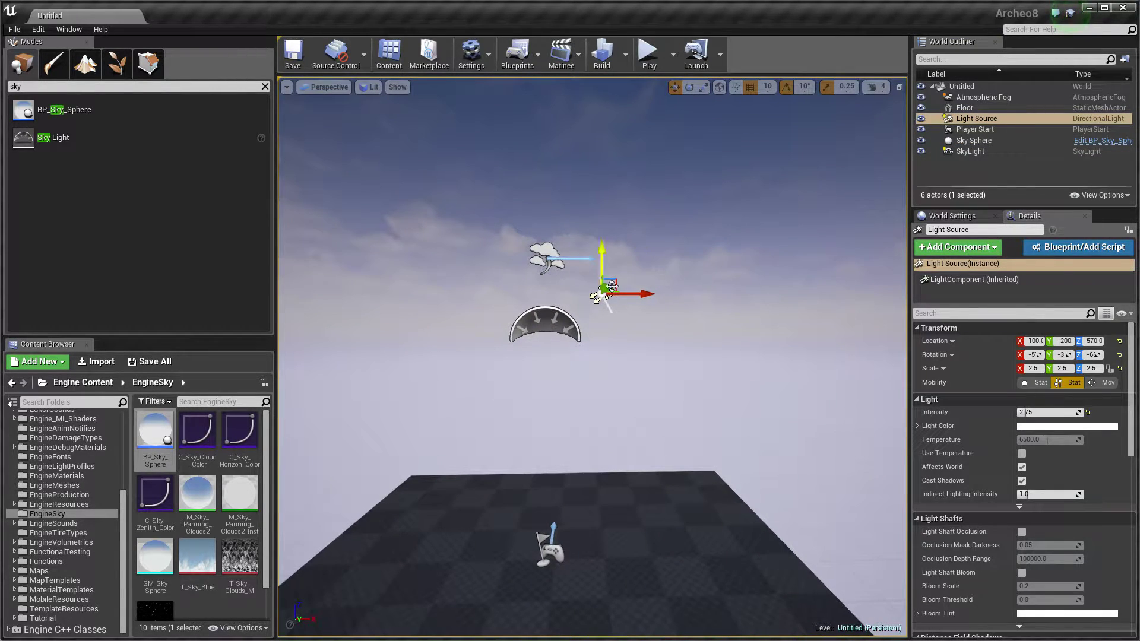
key(e)
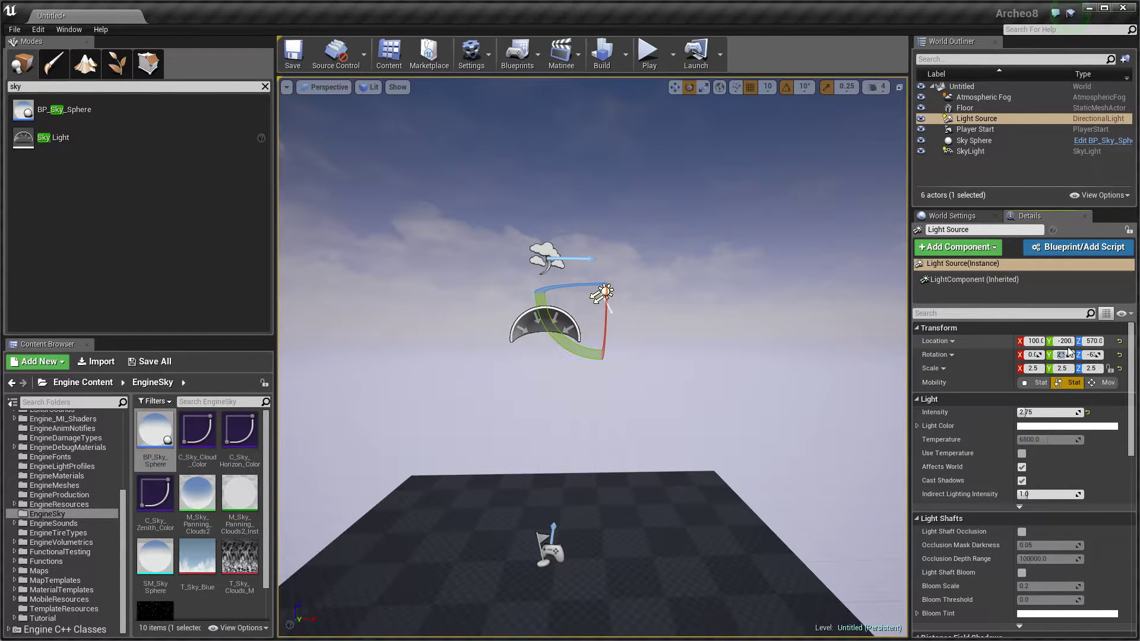
key(Tab)
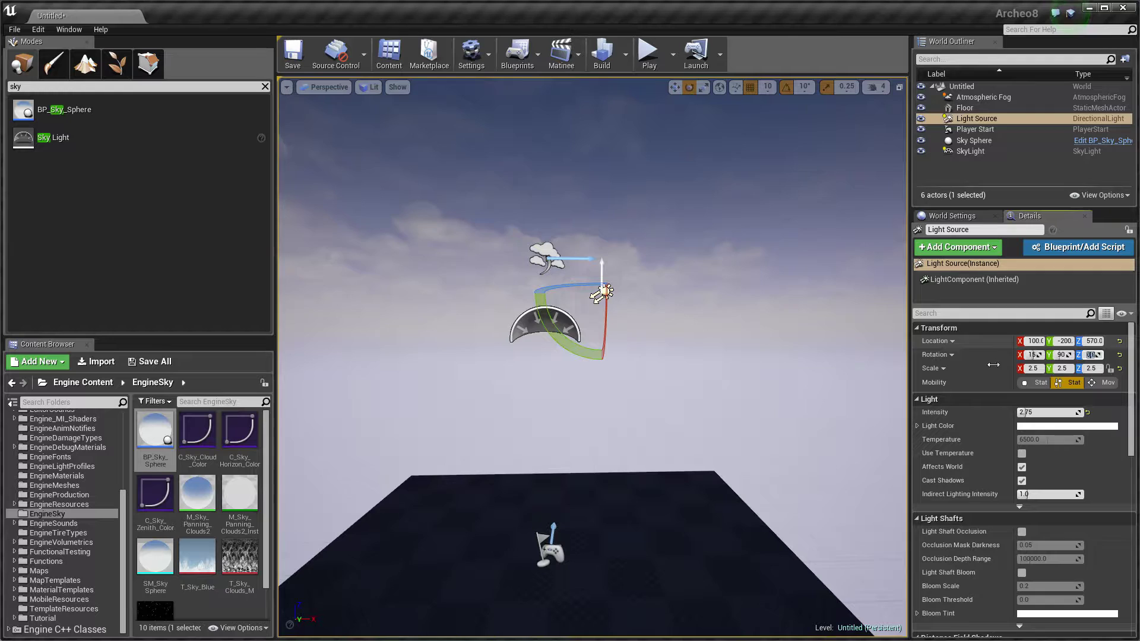
Inspect the sky and horizon around the rotated Light Source from several distances.
key(w)
mouse_move(564, 333)
right_down()
mouse_move(563, 323)
mouse_move(557, 332)
right_up()
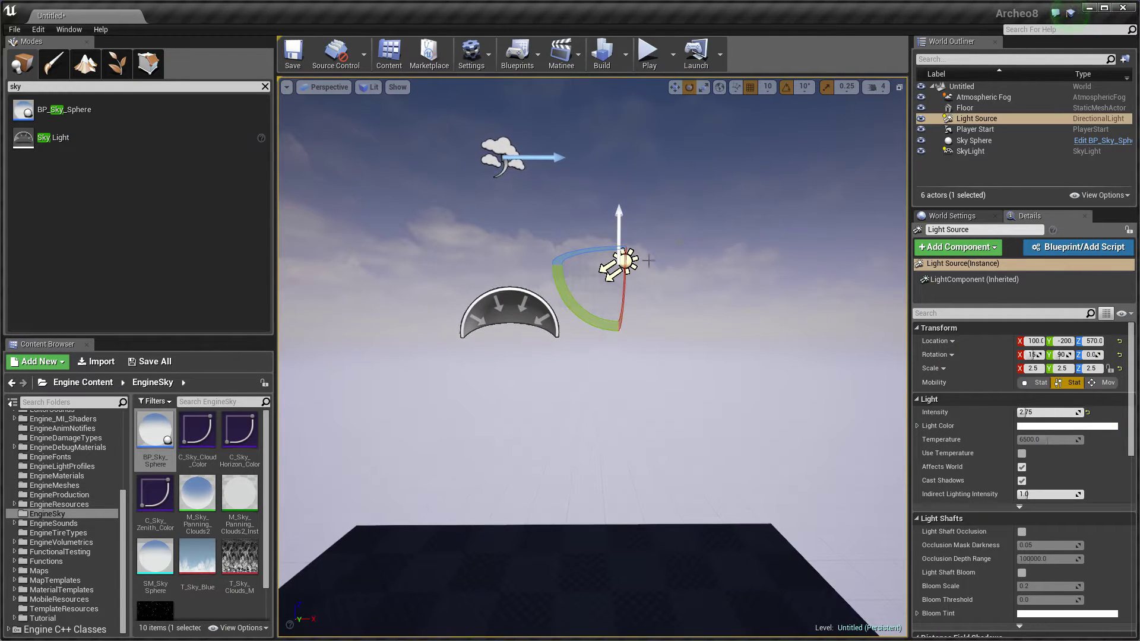
scroll(648, 260, down, 4)
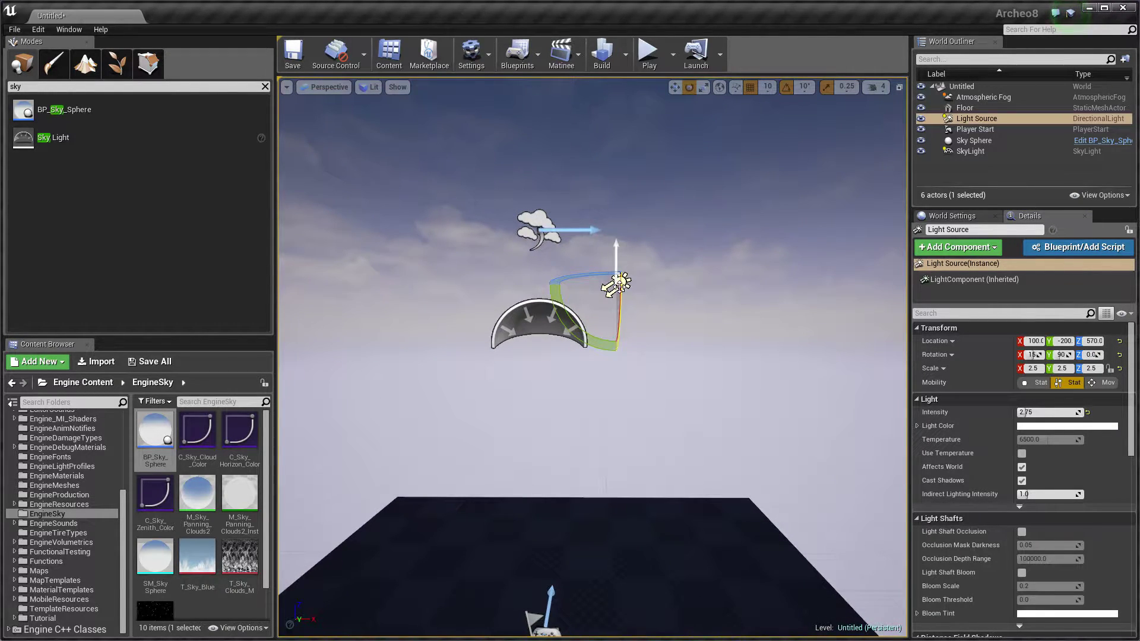
right_drag(617, 245, 620, 236)
key(w)
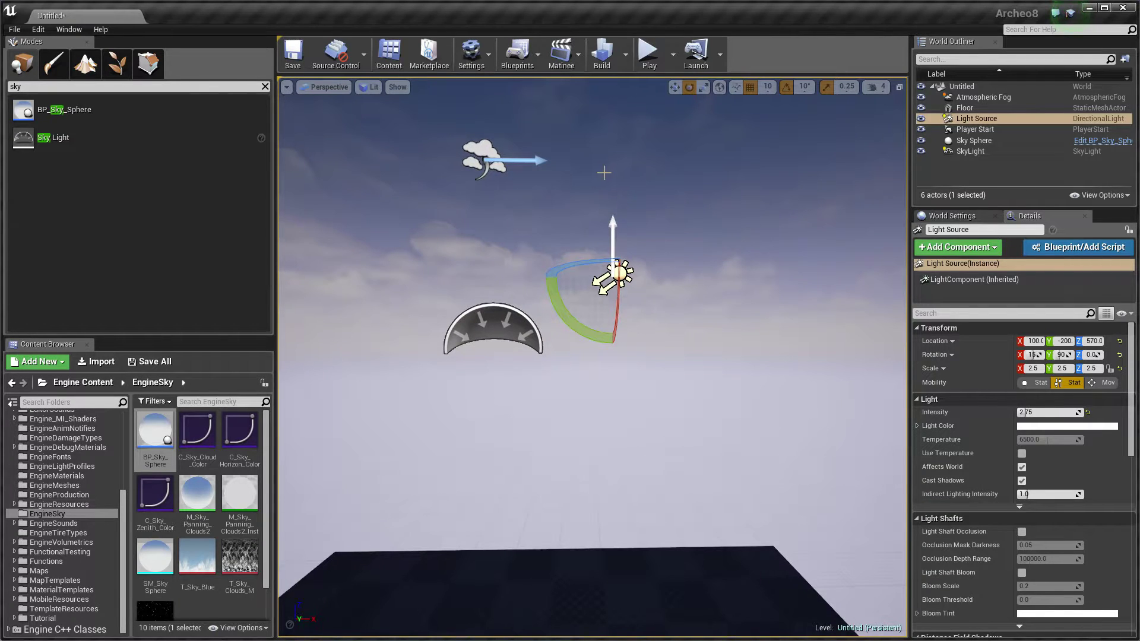
scroll(603, 172, down, 6)
scroll(605, 123, up, 5)
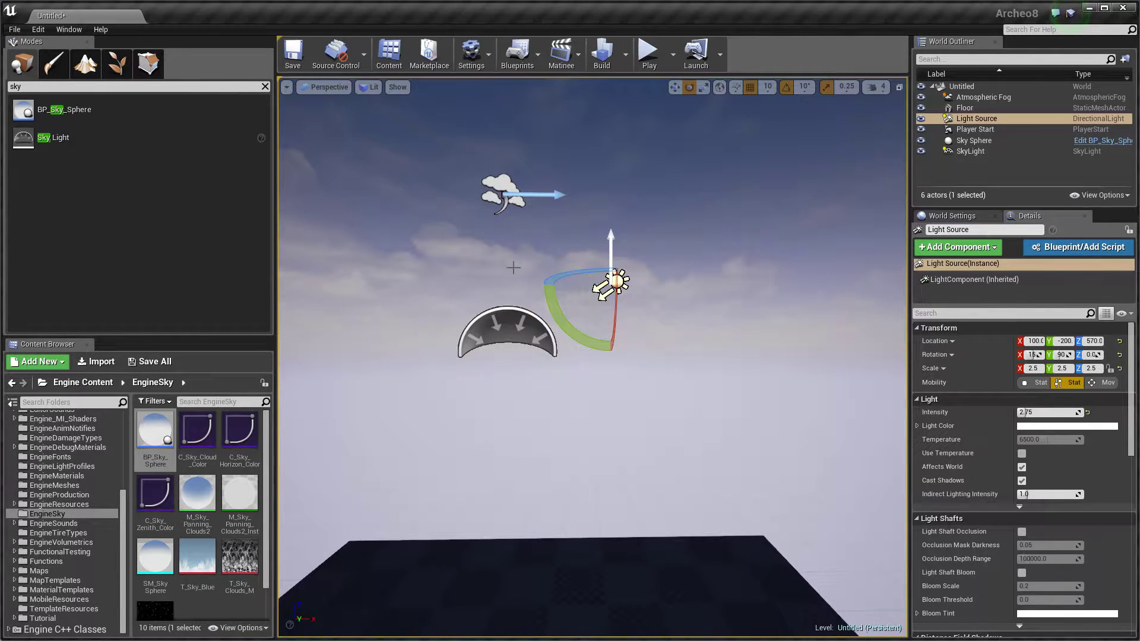
right_drag(665, 200, 664, 184)
key(s)
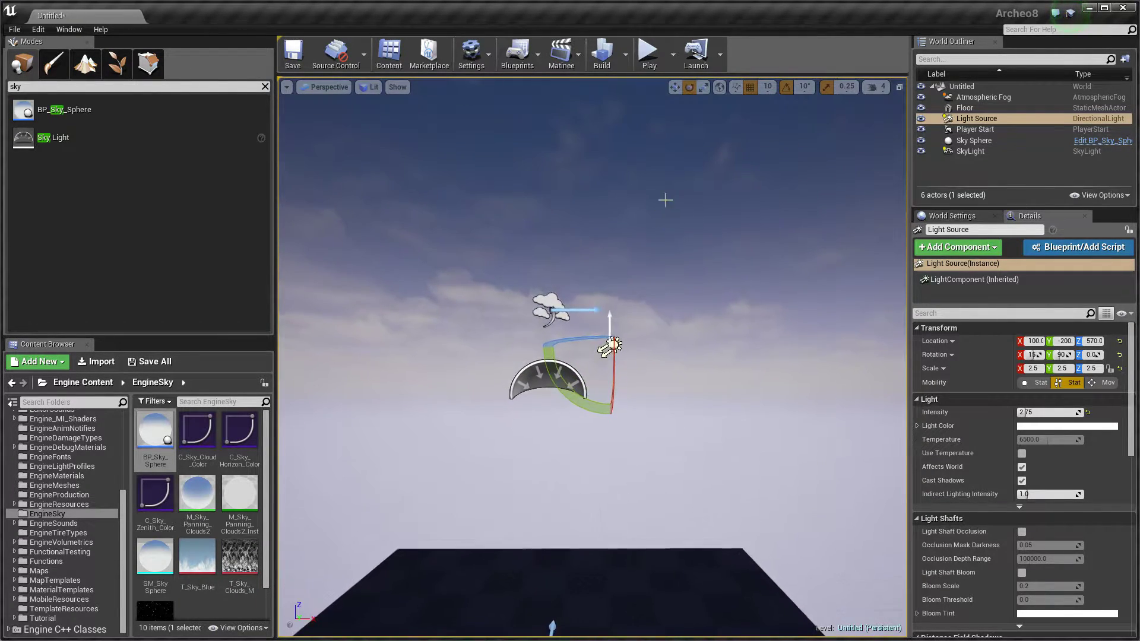
Select the Sky Sphere and refresh its material to match the directional light's rotation.
click(623, 221)
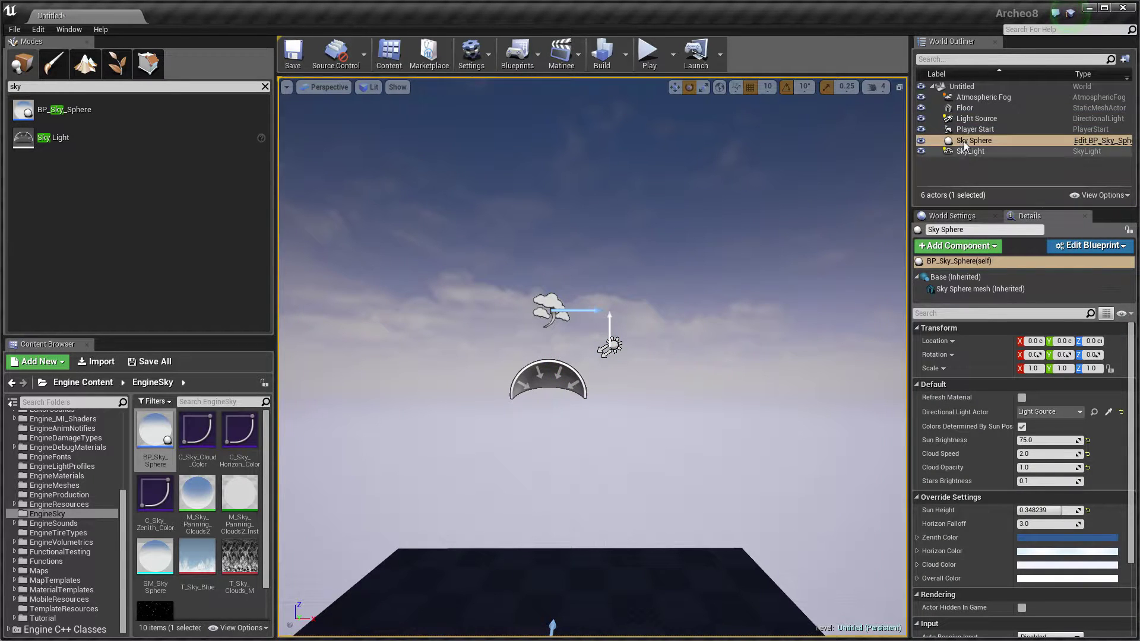
scroll(995, 430, down, 3)
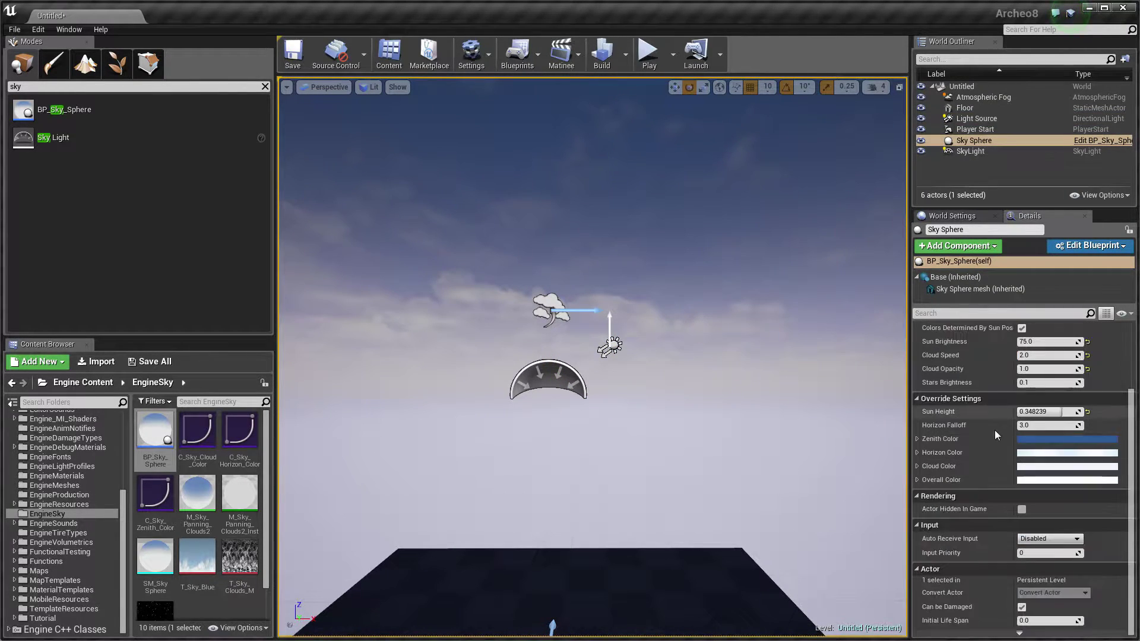
scroll(991, 504, up, 3)
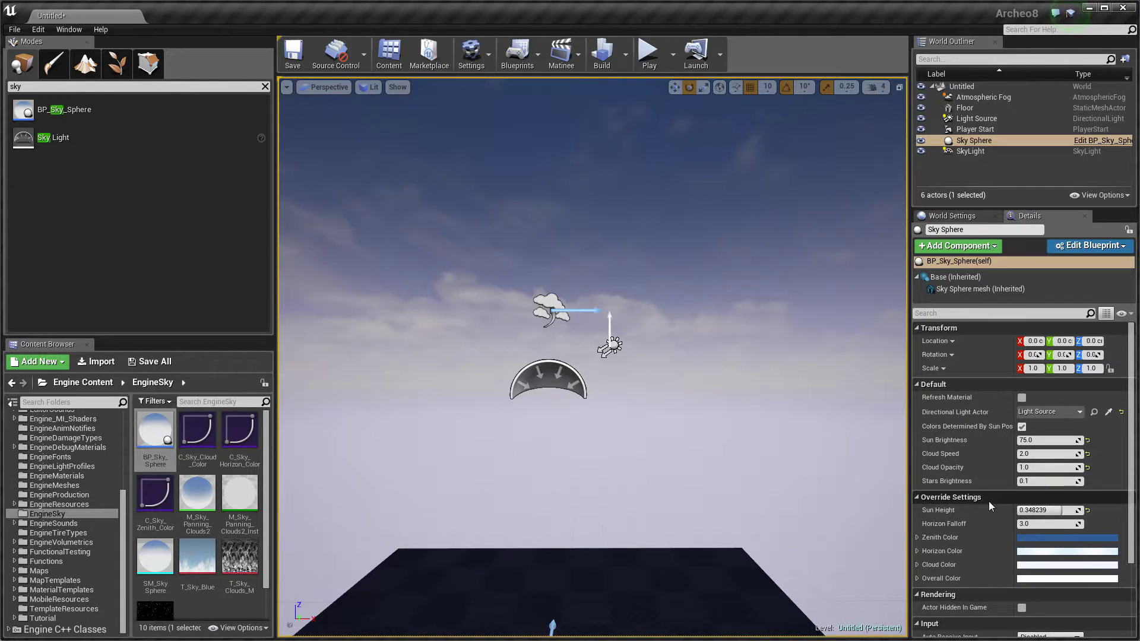
click(1019, 398)
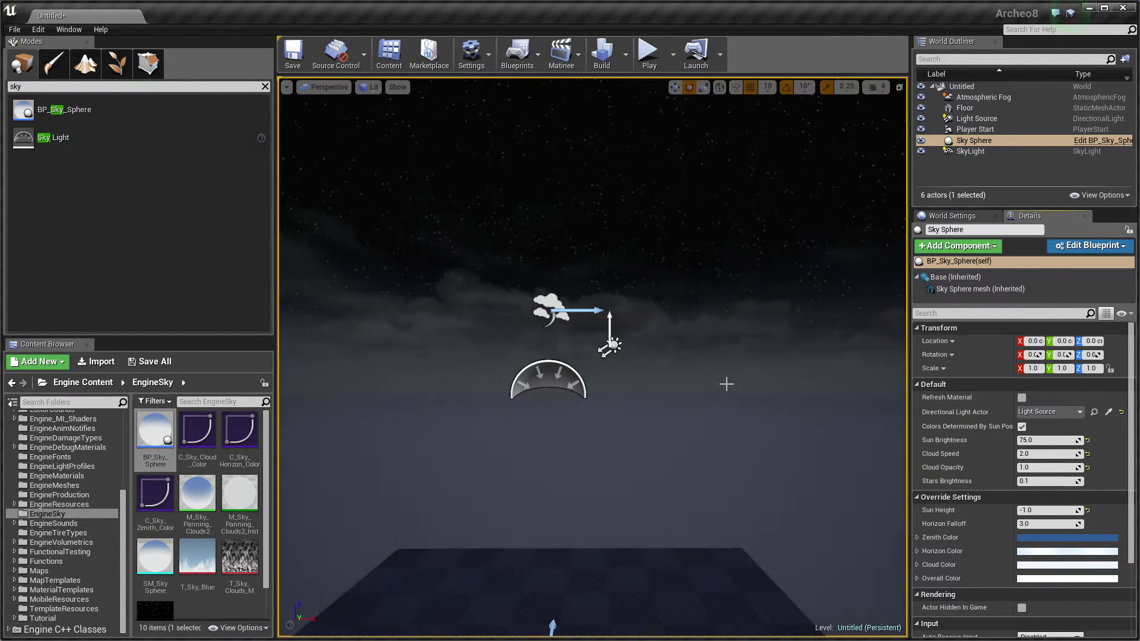
right_drag(726, 384, 726, 439)
right_drag(837, 229, 836, 194)
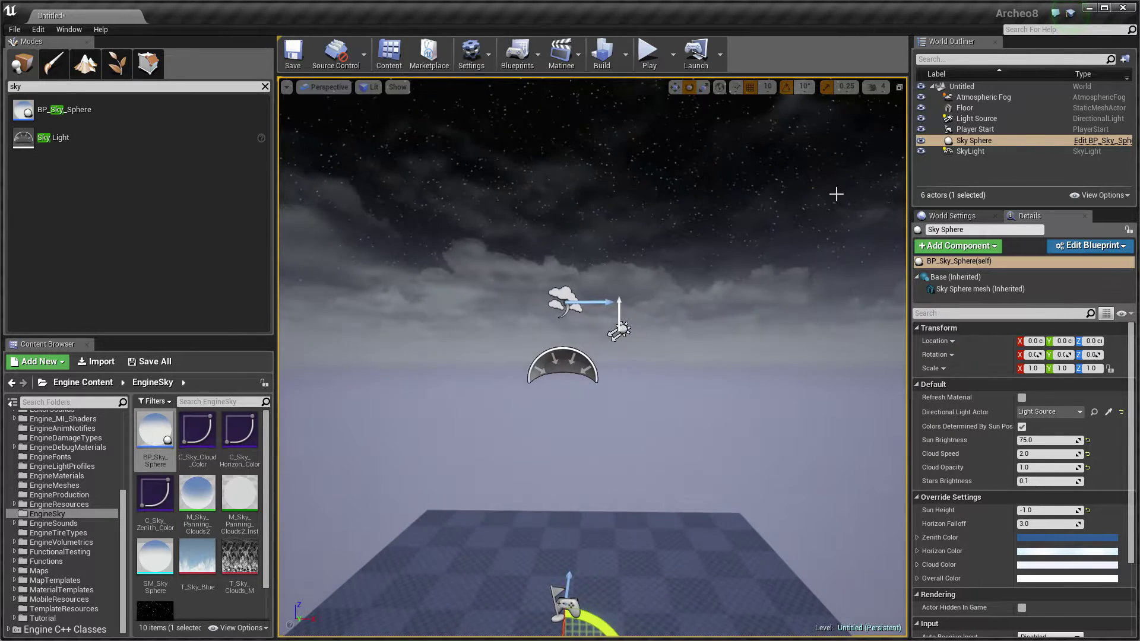
Select the Light Source and rotate it to about 59 degrees on Y with the rotation gizmo.
click(622, 328)
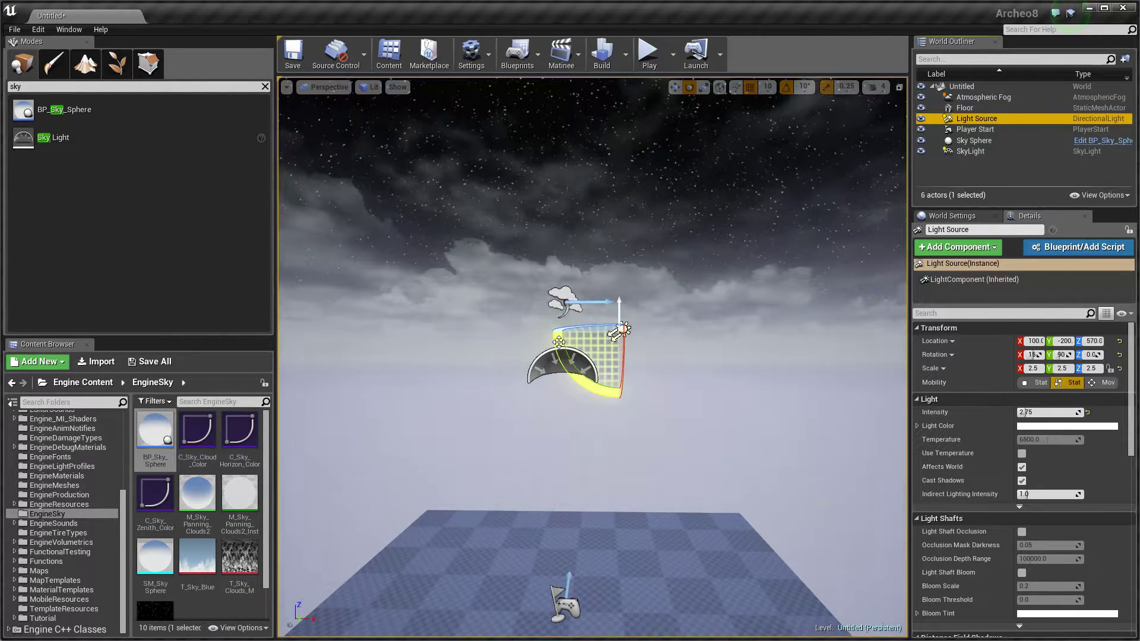
drag(558, 341, 561, 356)
drag(724, 205, 727, 203)
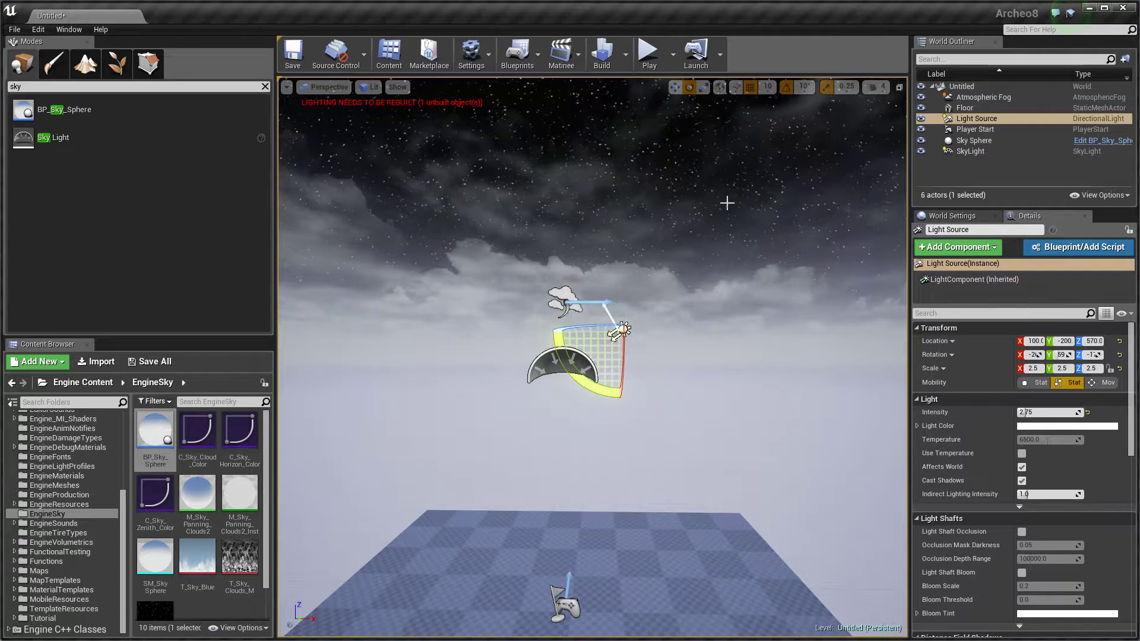
Rotate the Light Source to about 29 degrees on Y, refreshing the Sky Sphere's material before and after the rotation.
click(727, 203)
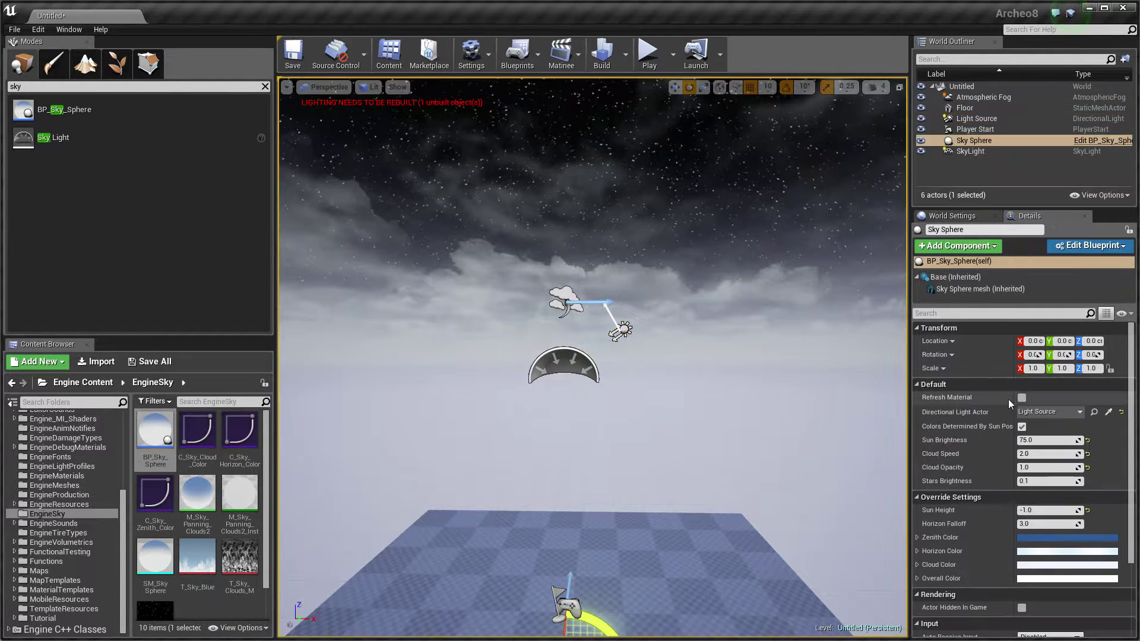
click(1022, 398)
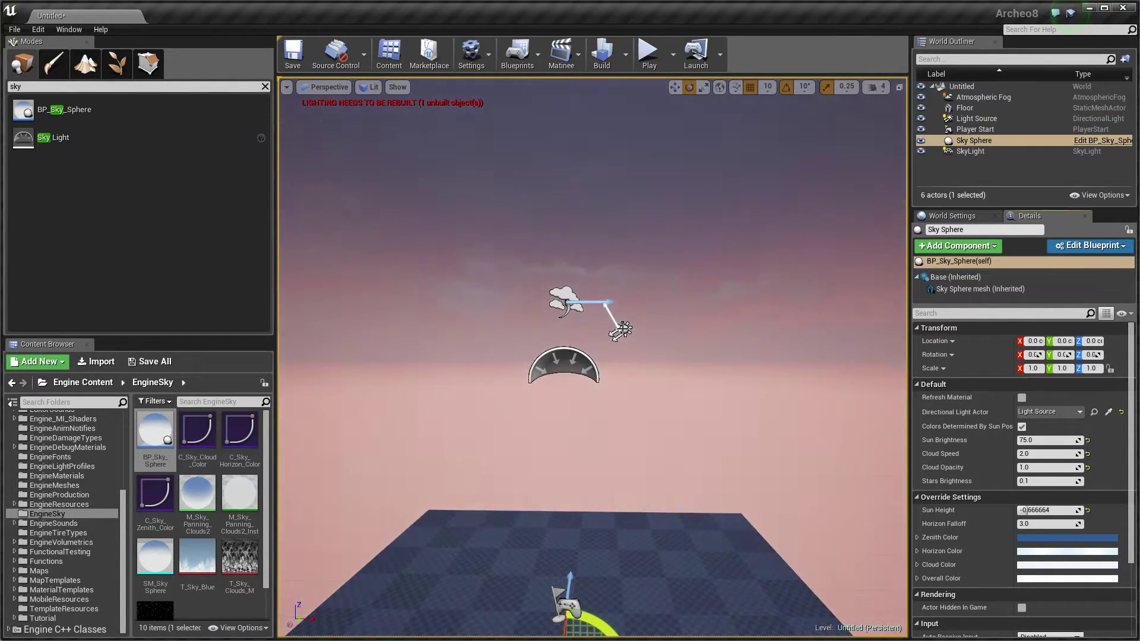
click(620, 330)
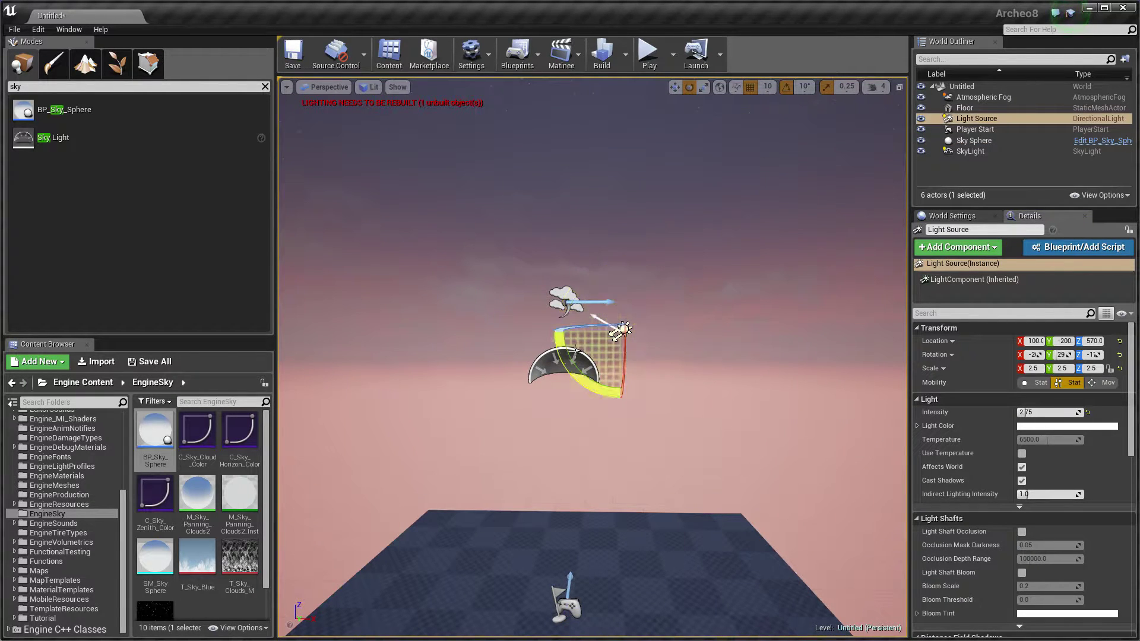
click(522, 342)
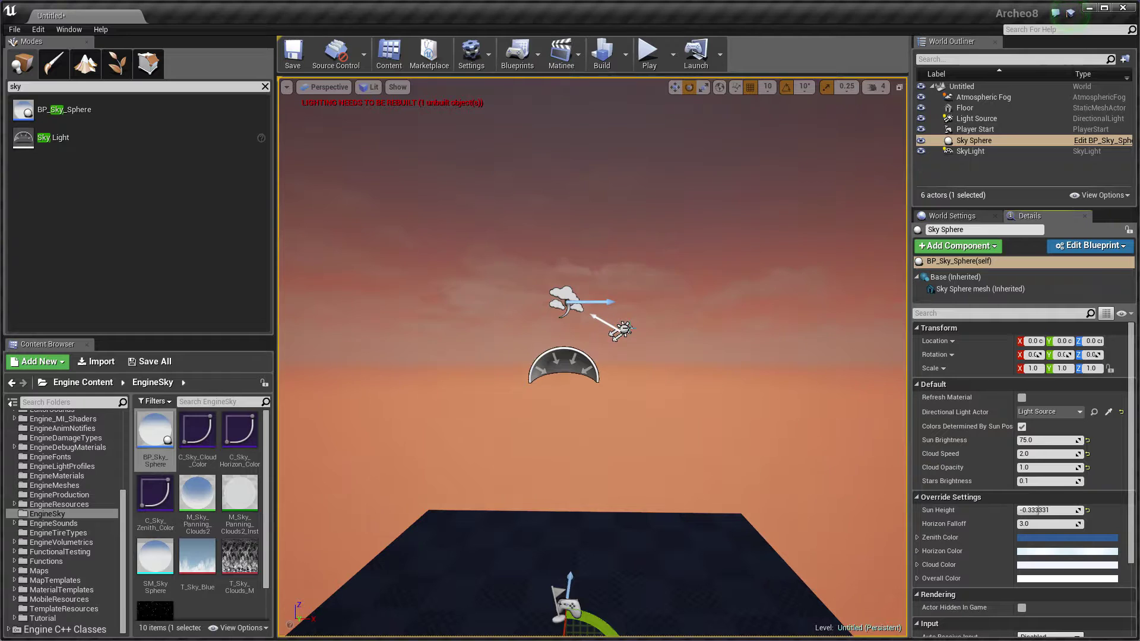
Set the Sky Sphere's Cloud Opacity to 0.7 and check how the clouds look from different angles.
click(625, 329)
drag(715, 201, 714, 260)
click(715, 196)
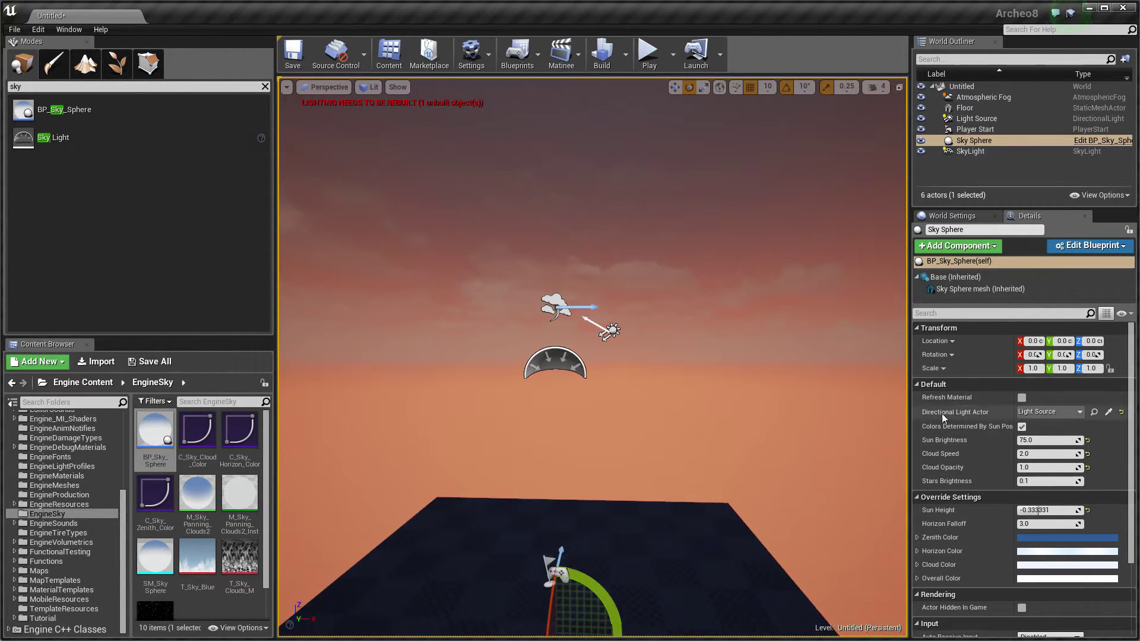
click(1040, 467)
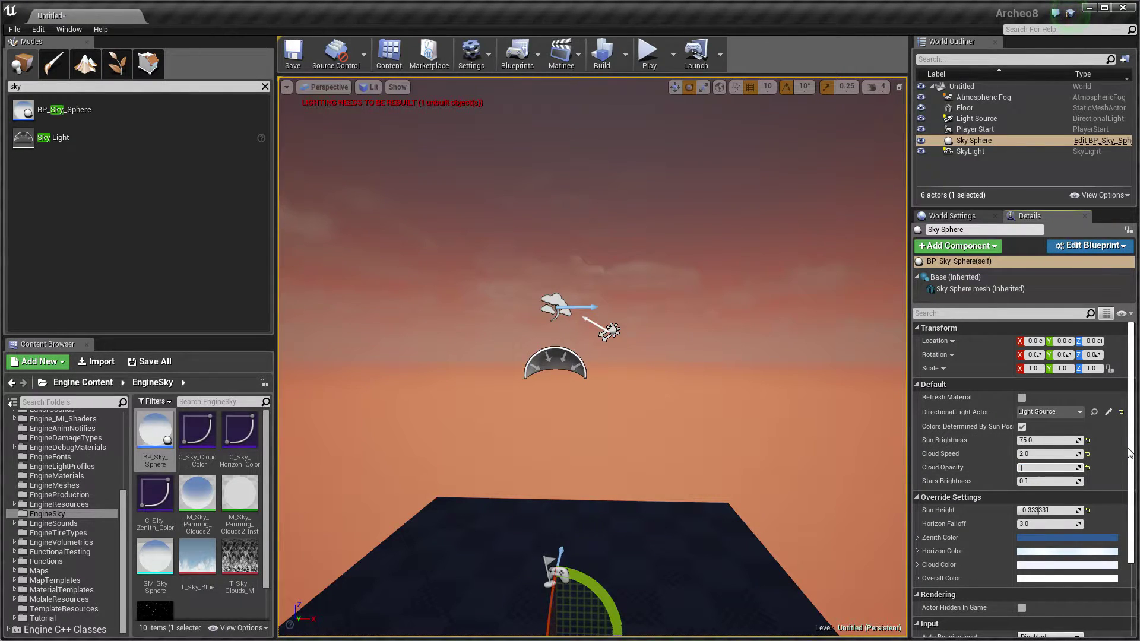
key(Return)
drag(764, 373, 712, 303)
drag(802, 304, 744, 398)
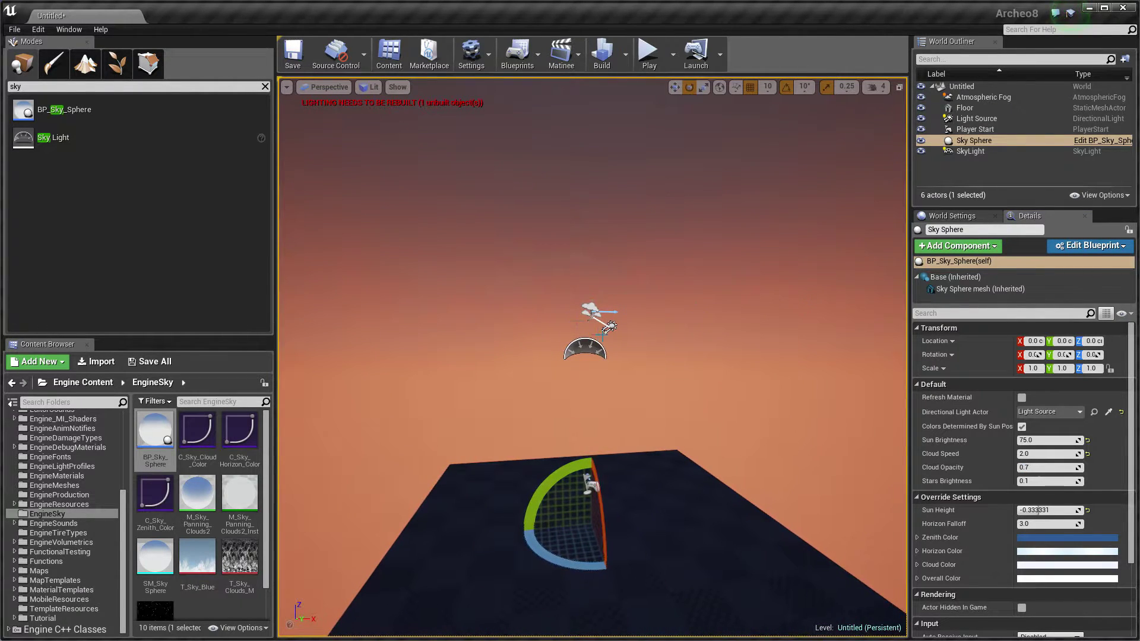
drag(602, 337, 462, 334)
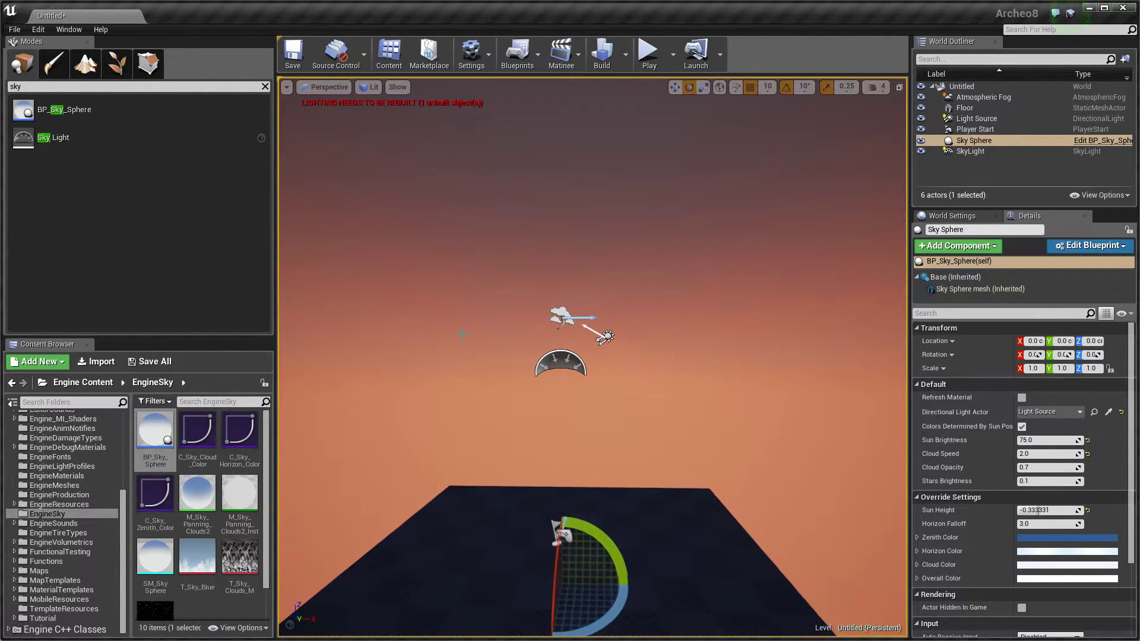
scroll(698, 279, down, 2)
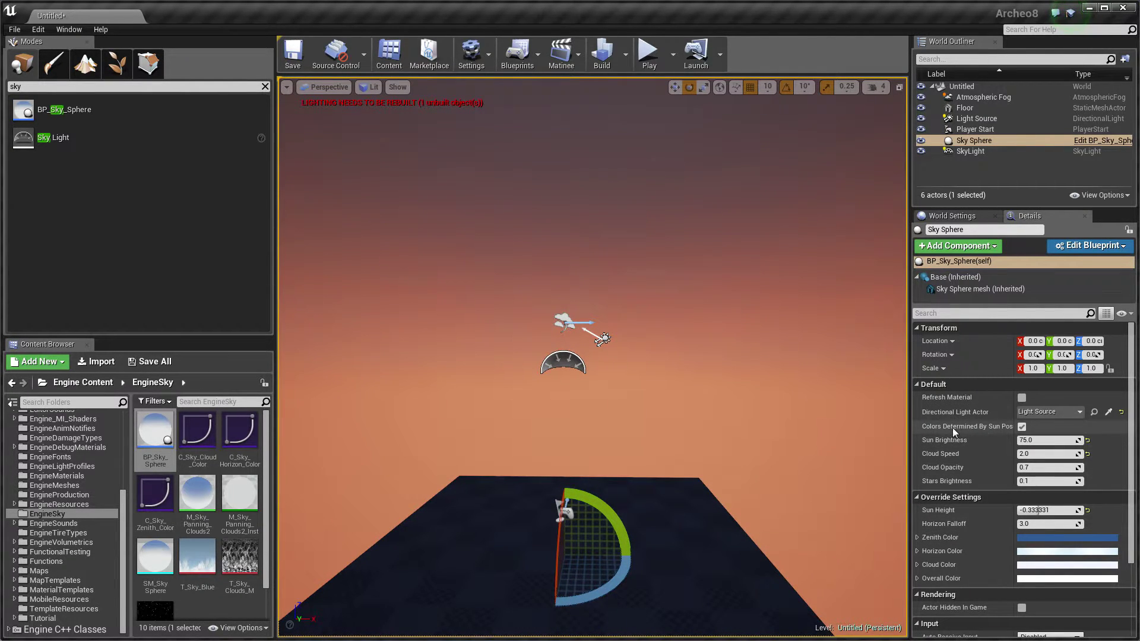
Turn off Colors Determined By Sun Position on the Sky Sphere and set its Zenith Color to green (R 0.011, G 0.295, B 0.07).
click(1021, 427)
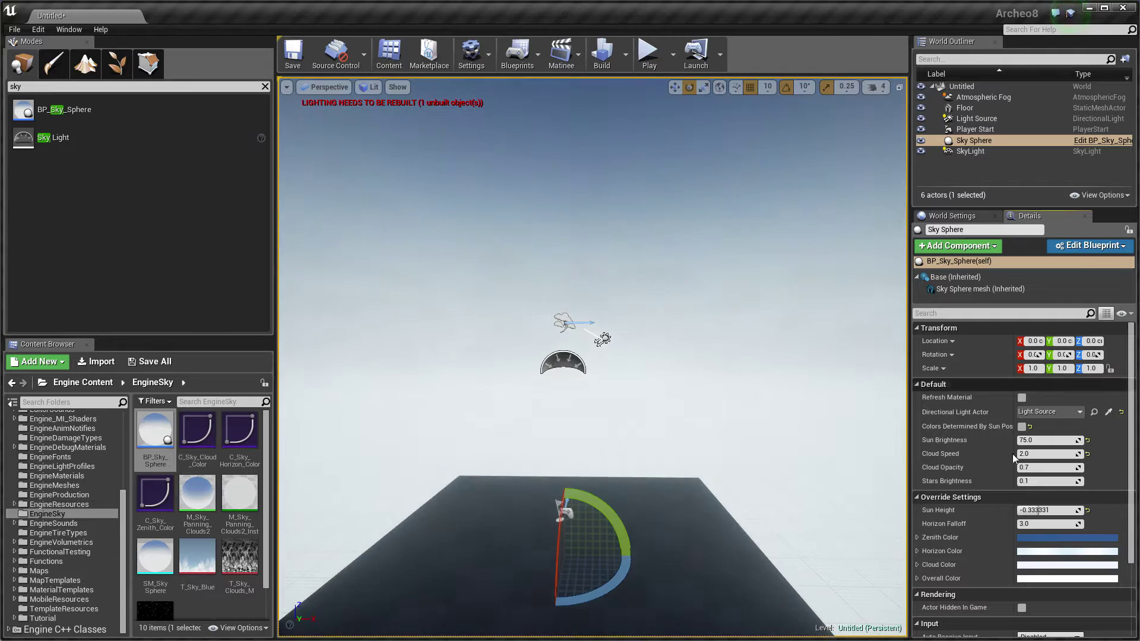
click(917, 537)
click(1075, 540)
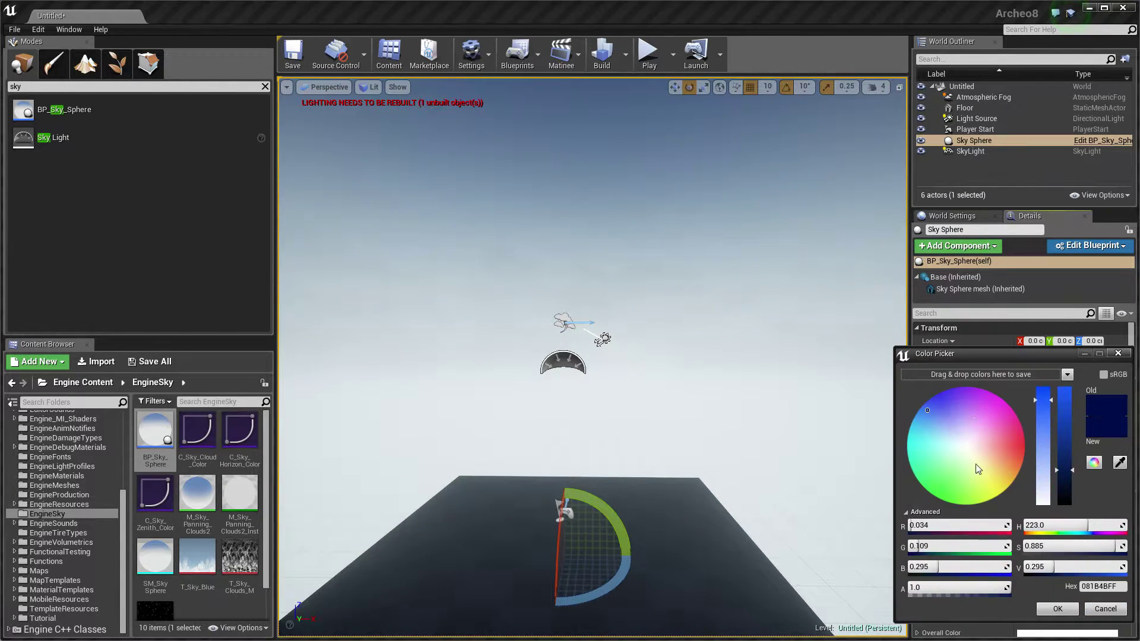
click(979, 394)
drag(992, 407, 947, 419)
click(927, 488)
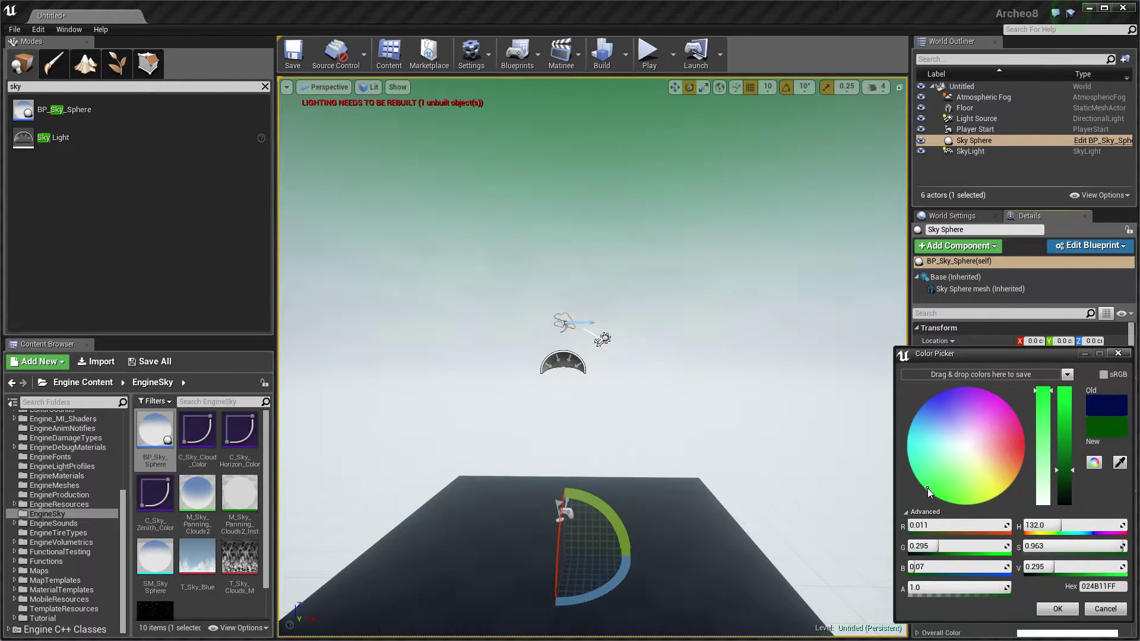
click(1057, 608)
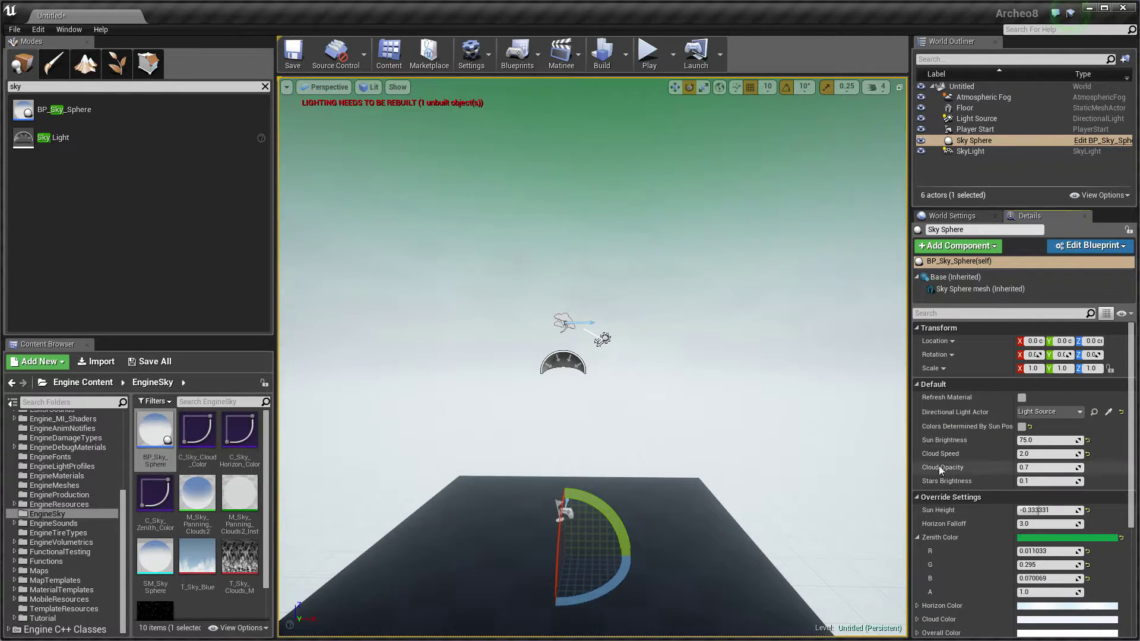
Set the Sky Sphere's Cloud Opacity to 2.0 and look at the clouds in the level.
mouse_move(714, 342)
right_down()
mouse_move(712, 225)
mouse_move(714, 342)
right_up()
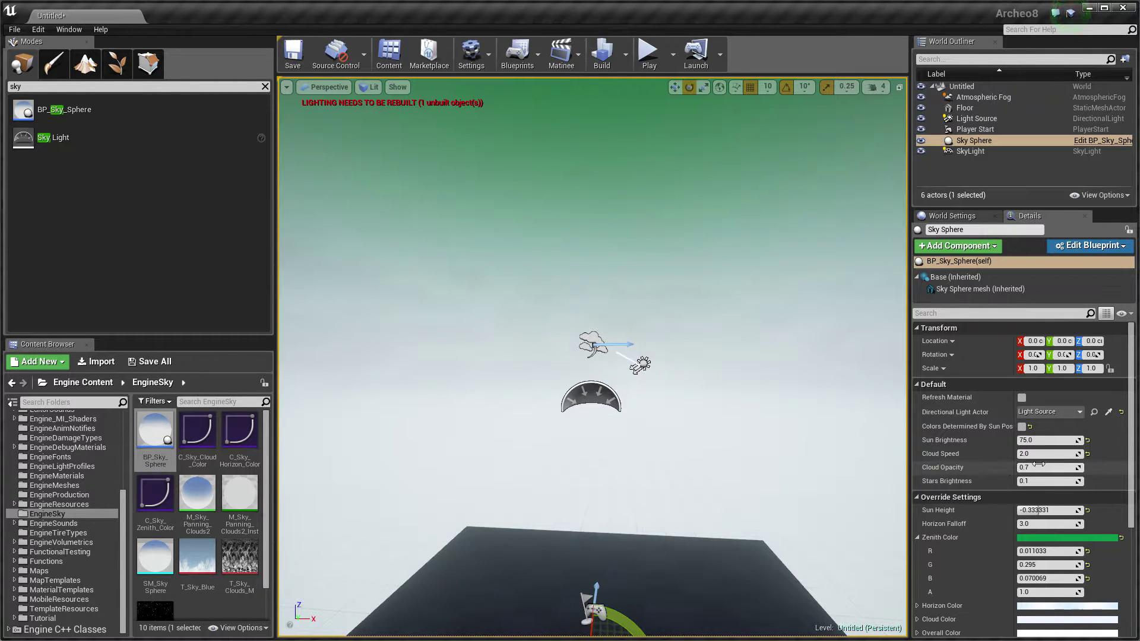
text(2)
key(Return)
mouse_move(682, 392)
right_down()
mouse_move(802, 403)
mouse_move(691, 406)
right_up()
mouse_move(755, 287)
right_down()
mouse_move(731, 288)
mouse_move(766, 285)
mouse_move(772, 261)
mouse_move(755, 288)
mouse_move(718, 298)
mouse_move(742, 299)
right_up()
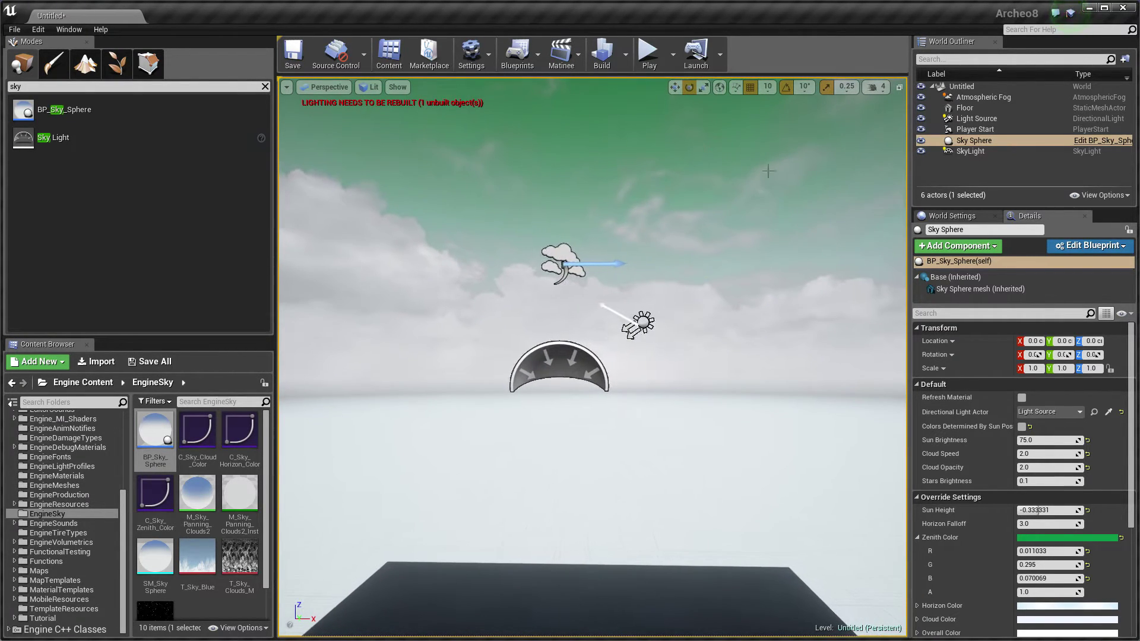
Delete the Sky Sphere from the level.
right_drag(640, 229, 633, 222)
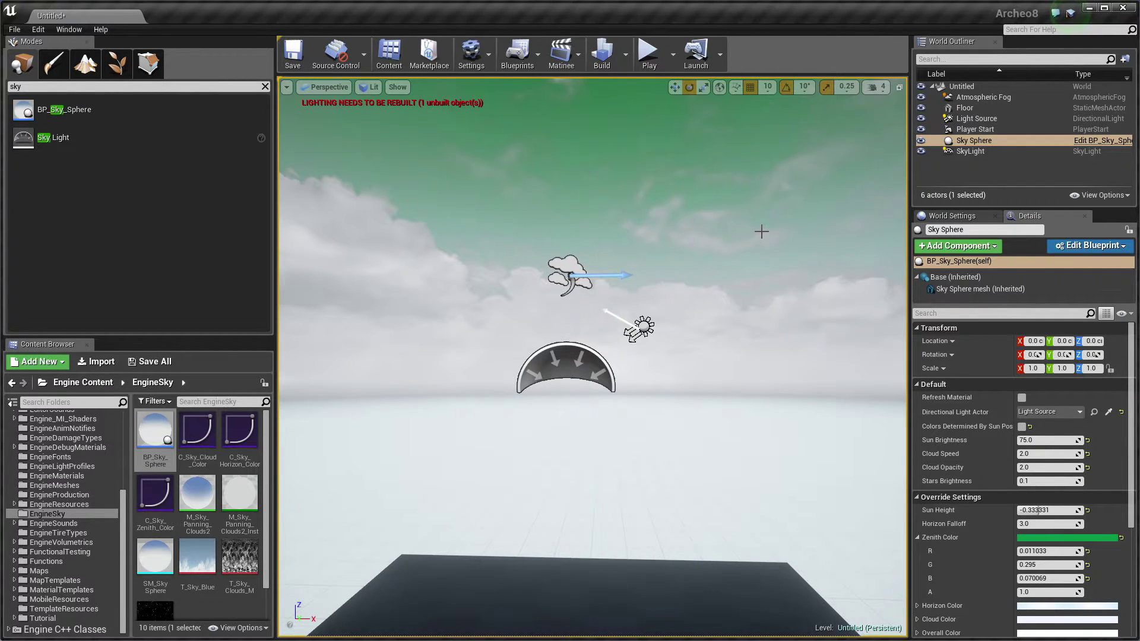
key(Delete)
right_drag(605, 270, 607, 269)
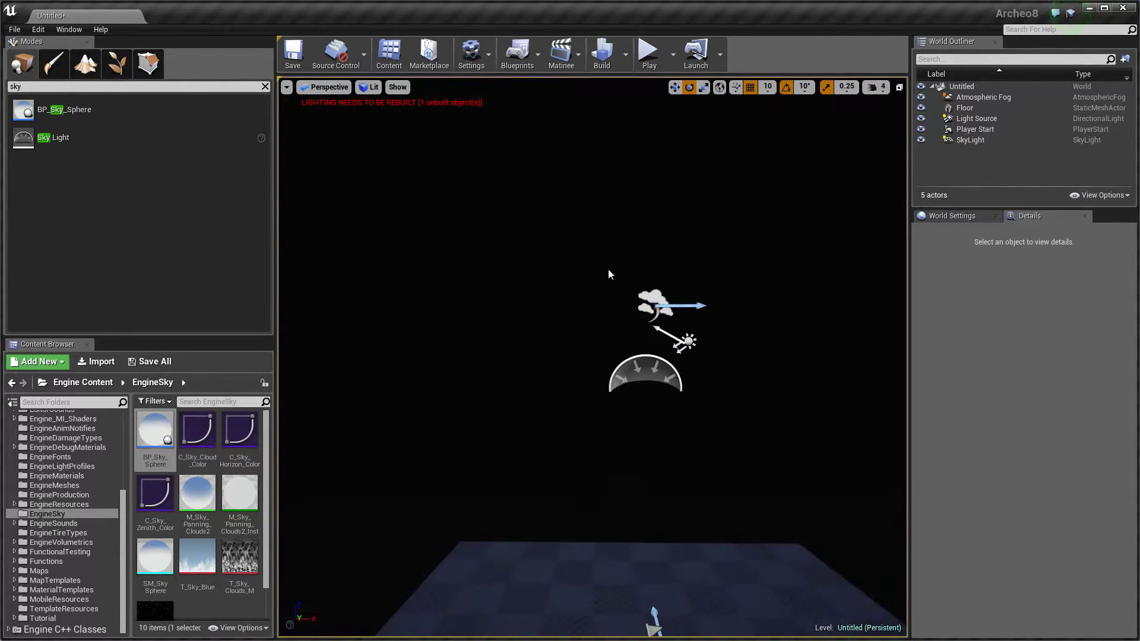
Search the Engine Content for "sphere editor" and place the EditorSkySphere mesh in the level.
drag(125, 518, 126, 420)
click(9, 429)
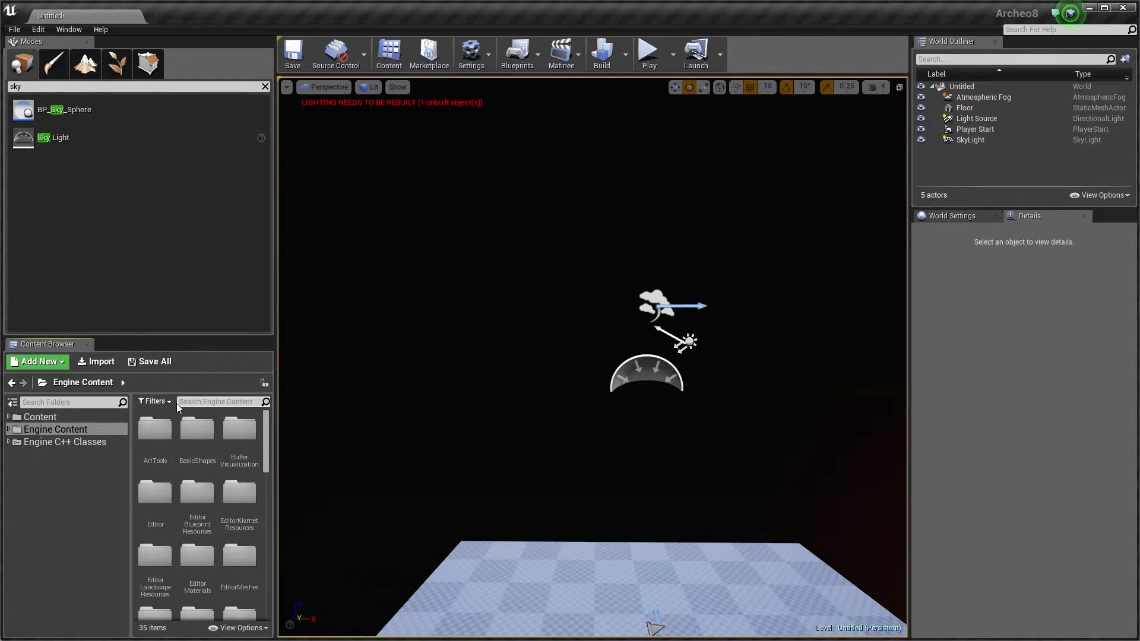
text(sphere editor)
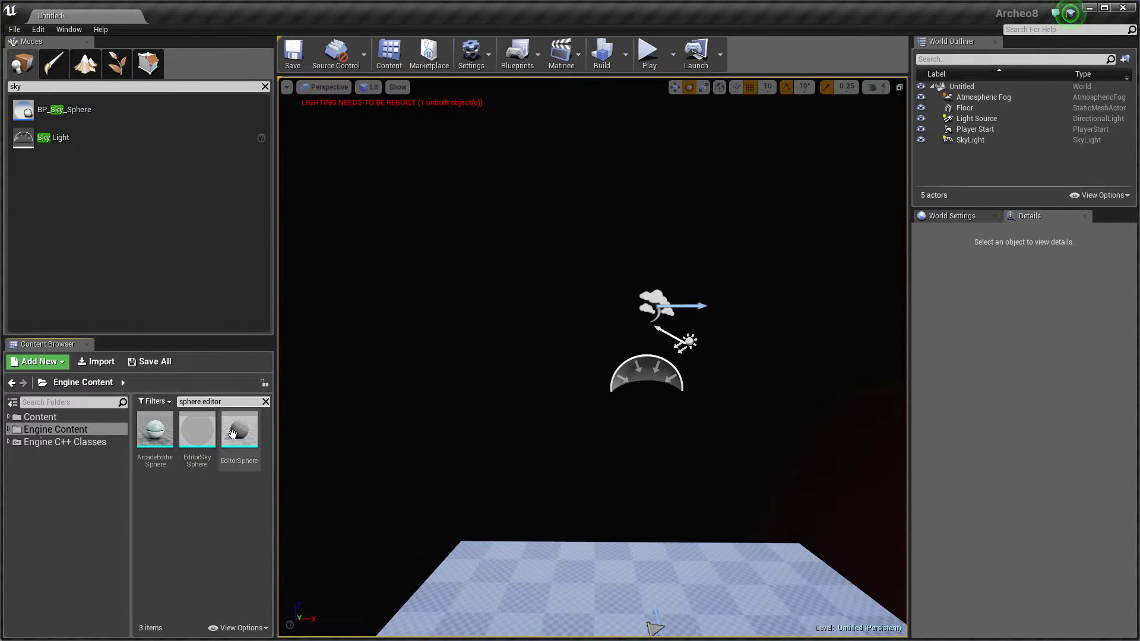
click(232, 434)
drag(307, 432, 532, 317)
right_drag(532, 317, 534, 342)
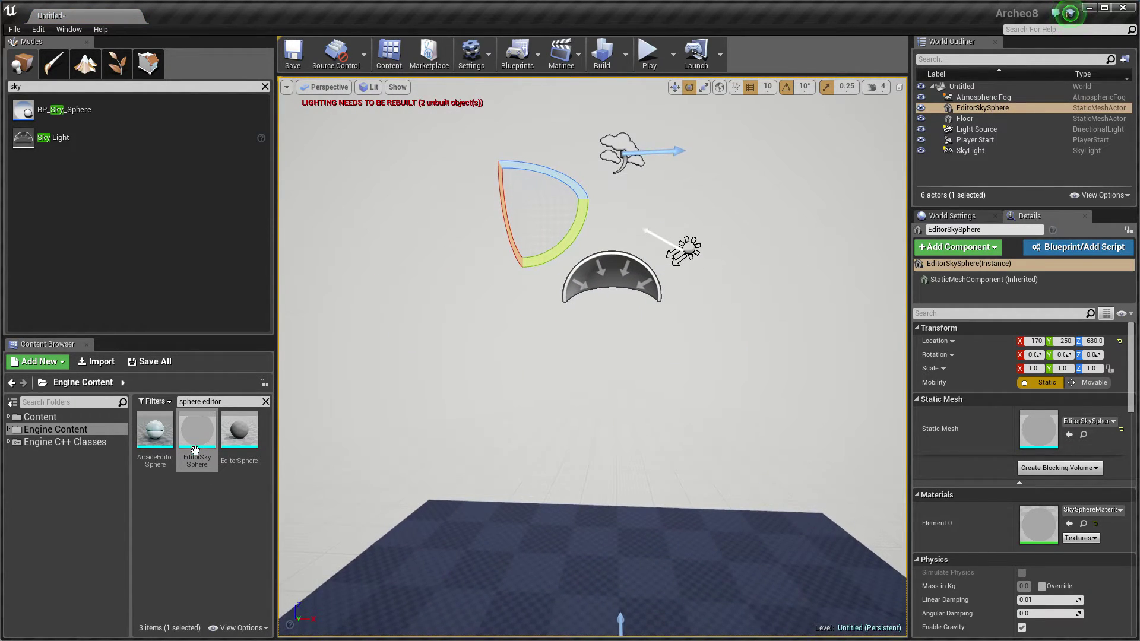
Scale the EditorSkySphere to 20 on all axes and assign the M_Sky_Clouds_Inst material to it.
scroll(505, 442, down, 5)
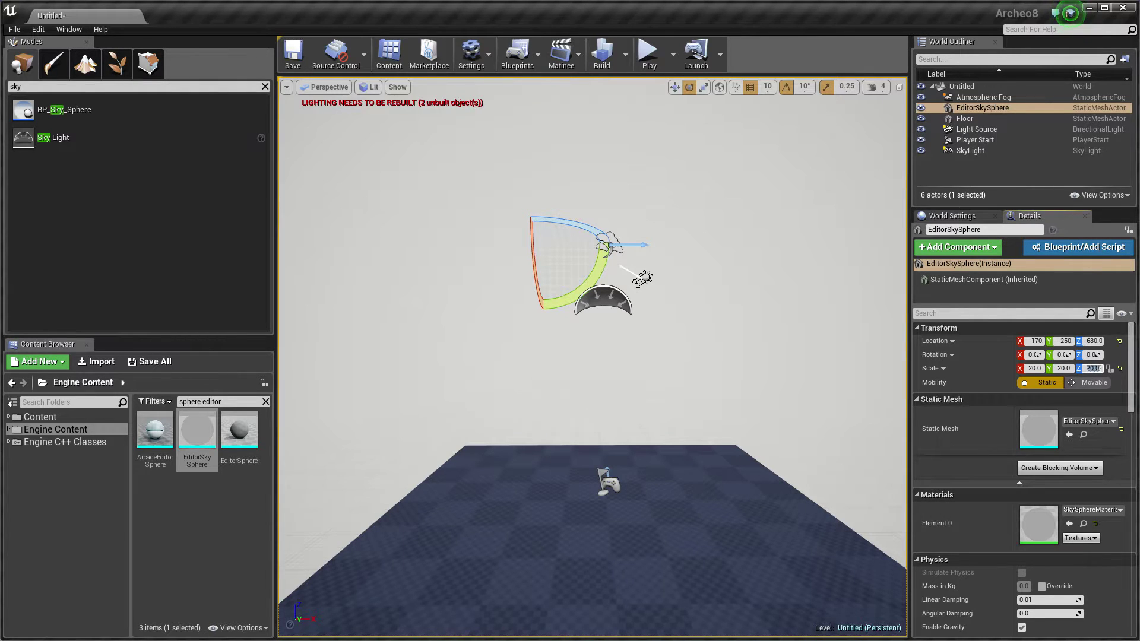
mouse_move(790, 147)
right_down()
mouse_move(796, 156)
mouse_move(790, 146)
right_up()
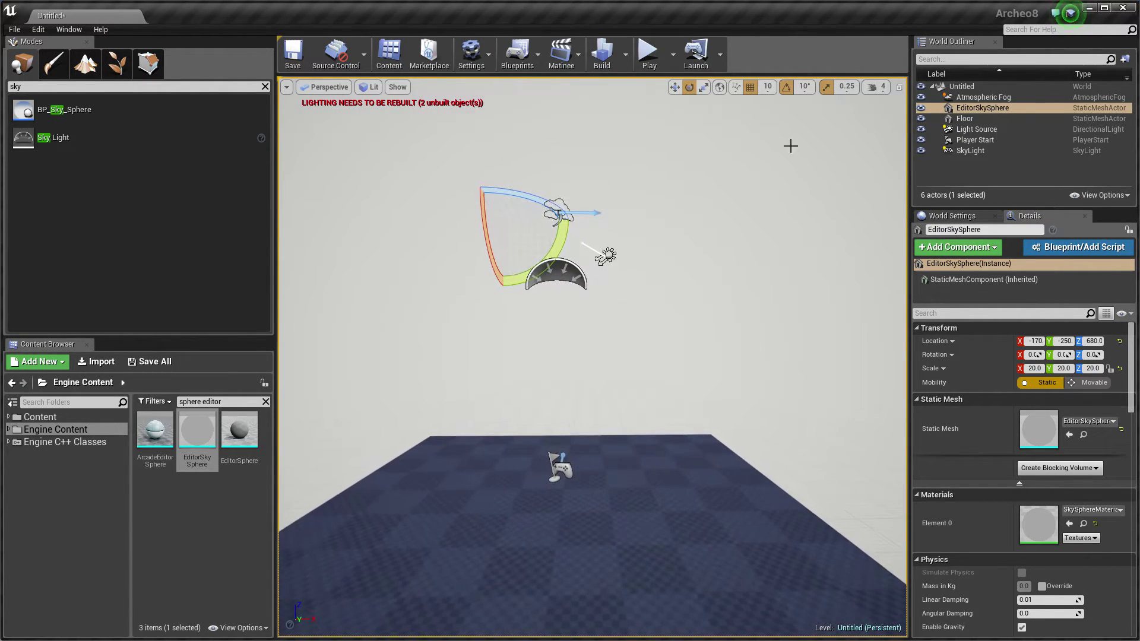
click(1086, 510)
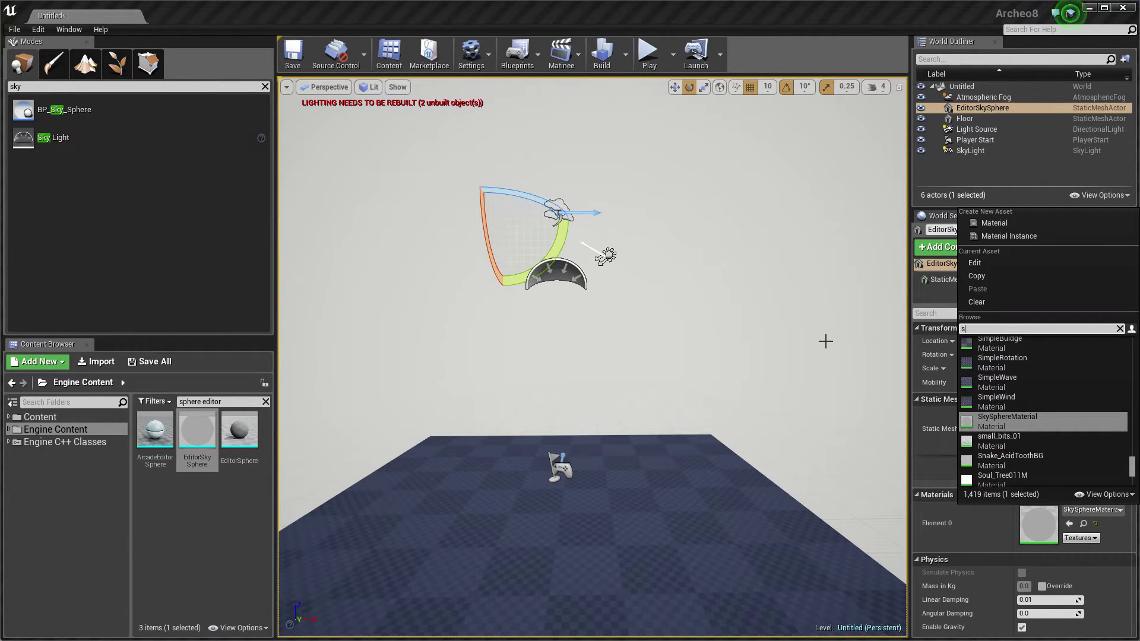
text(ky)
scroll(1066, 423, up, 4)
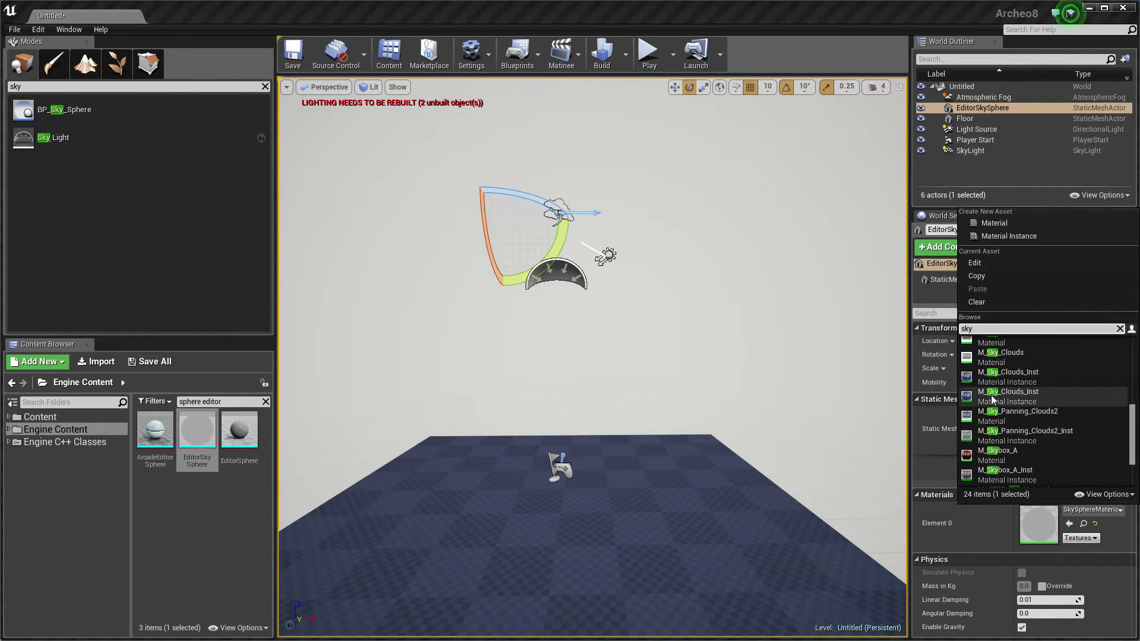
click(1027, 397)
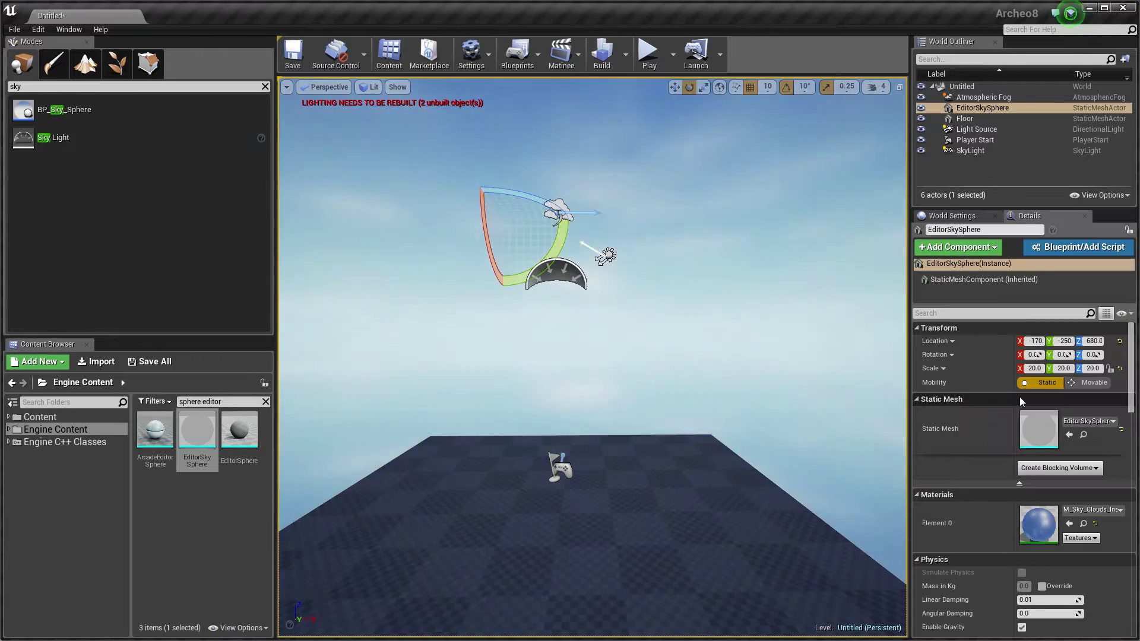
Inspect the clouds, horizon and sun of the new sky from several angles in the level.
right_drag(593, 356, 618, 451)
key(w)
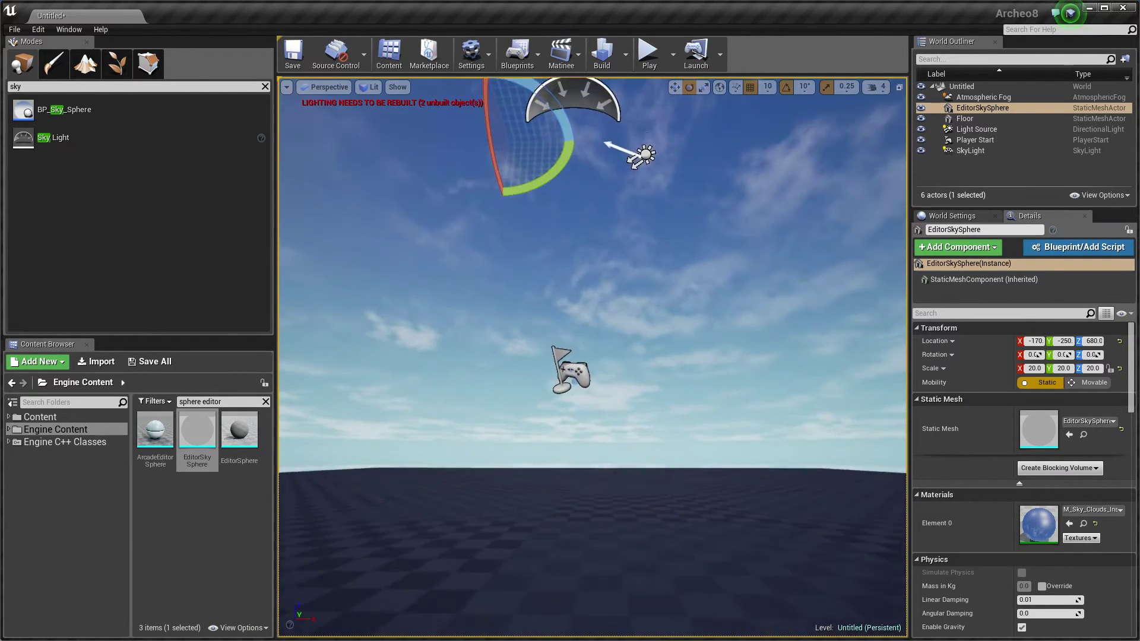
mouse_move(775, 513)
right_down()
mouse_move(775, 546)
mouse_move(775, 513)
right_up()
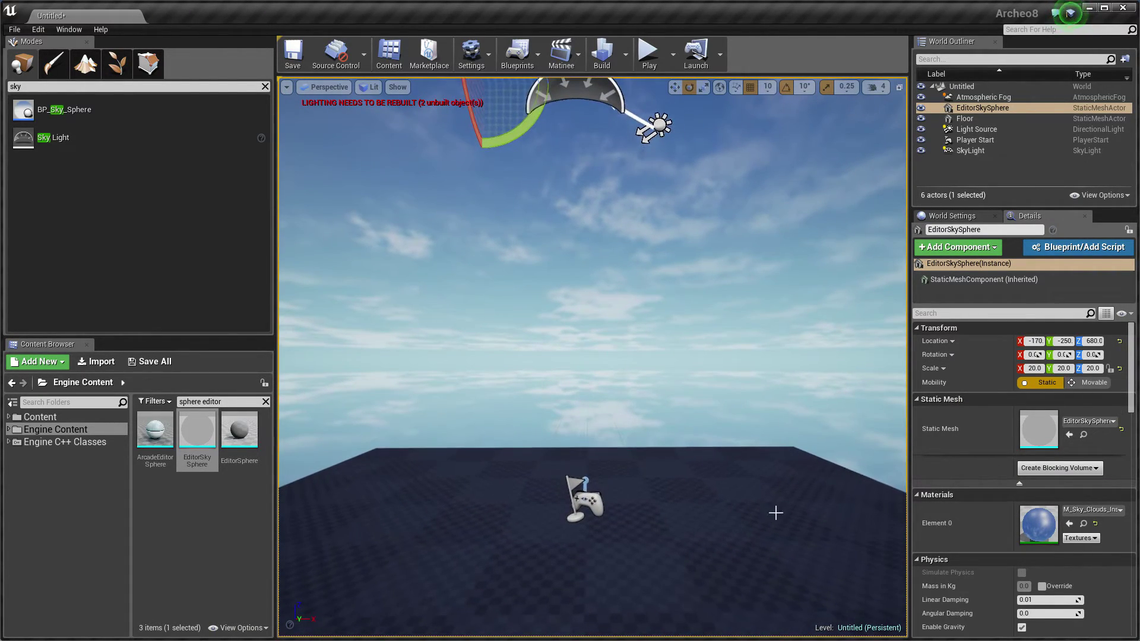
scroll(656, 368, down, 4)
right_drag(707, 252, 949, 205)
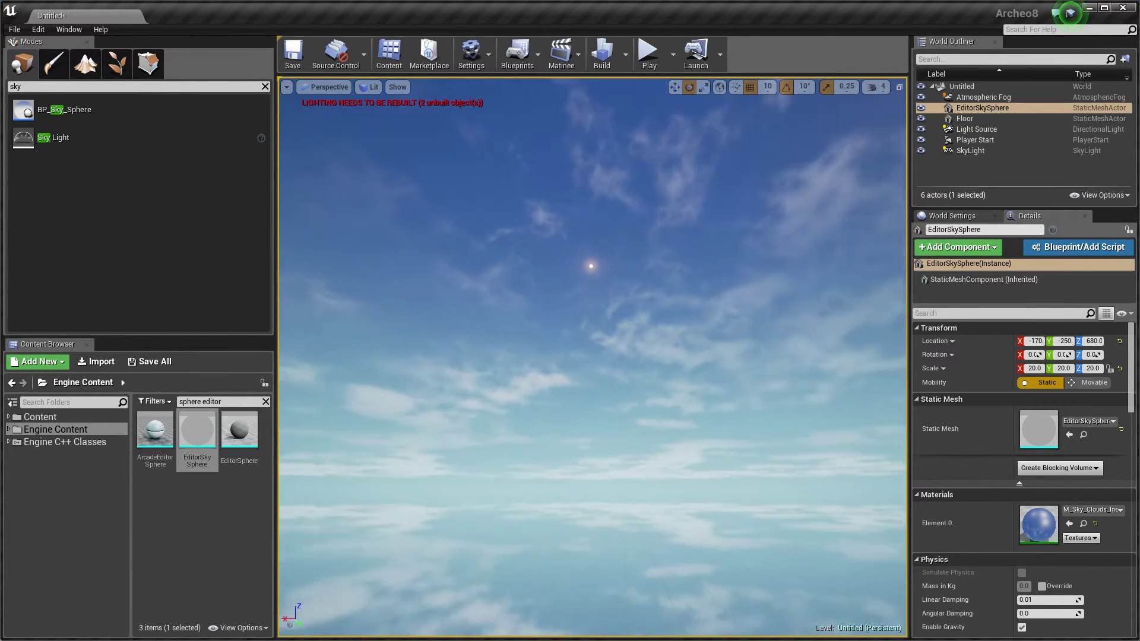
right_drag(775, 457, 748, 484)
right_drag(591, 282, 483, 295)
Open the EditorSkySphere's M_Sky_Clouds_Inst material instance and place its editor window so the sky stays visible beside it.
scroll(1023, 514, down, 5)
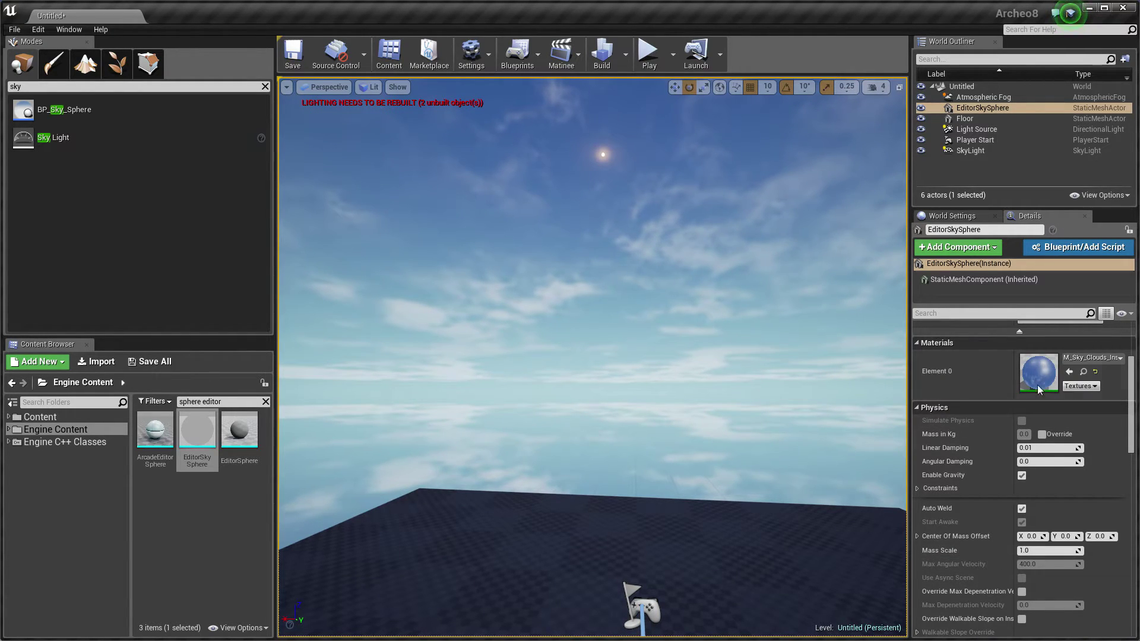
double_click(1045, 378)
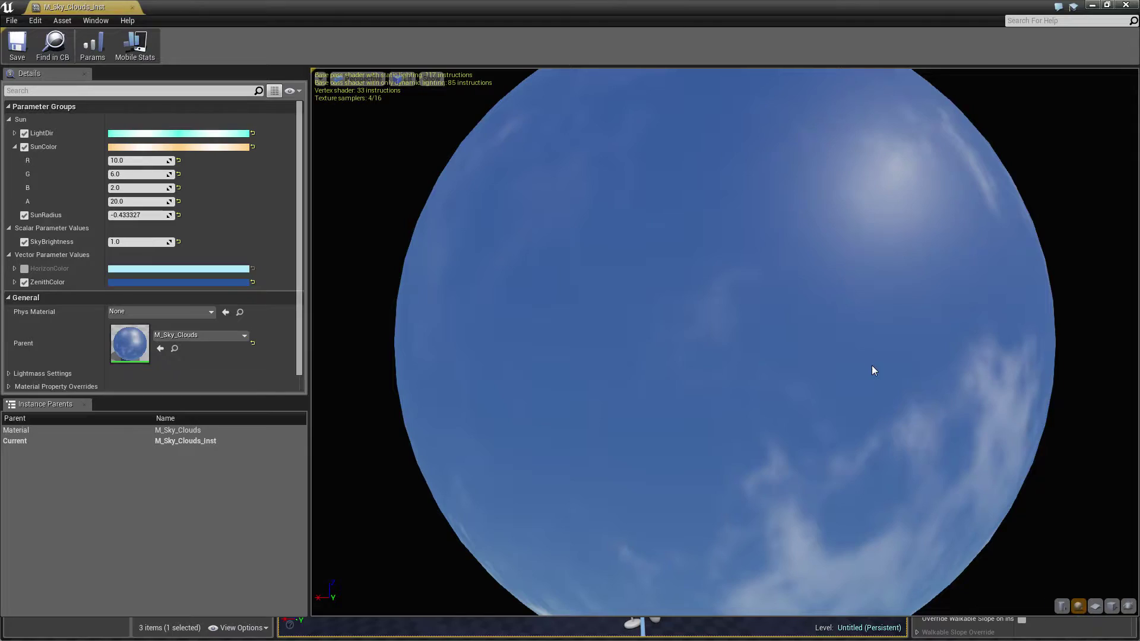
click(1110, 7)
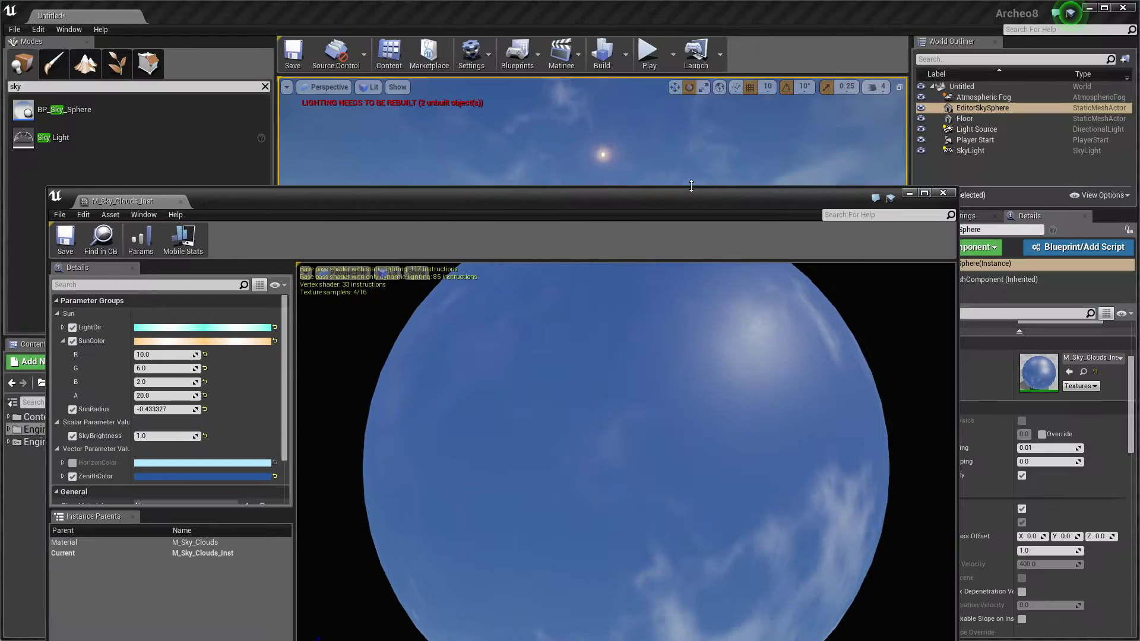
drag(273, 205, 1074, 86)
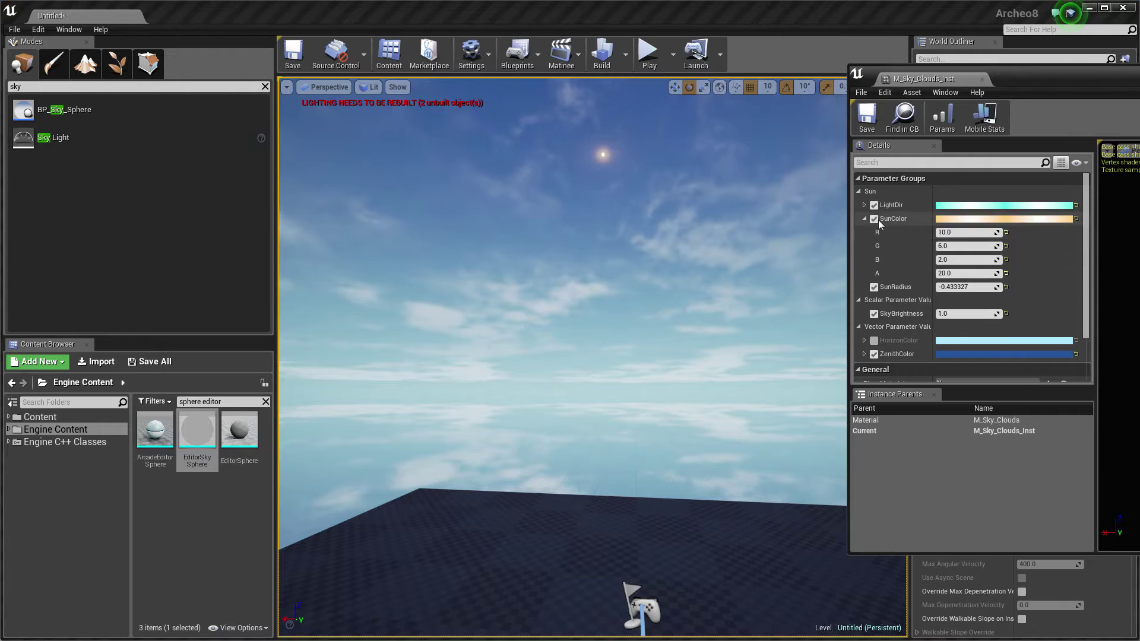
Set the material instance's SunColor to a reddish orange with R 10, G 3.878 and B 1.948.
click(967, 219)
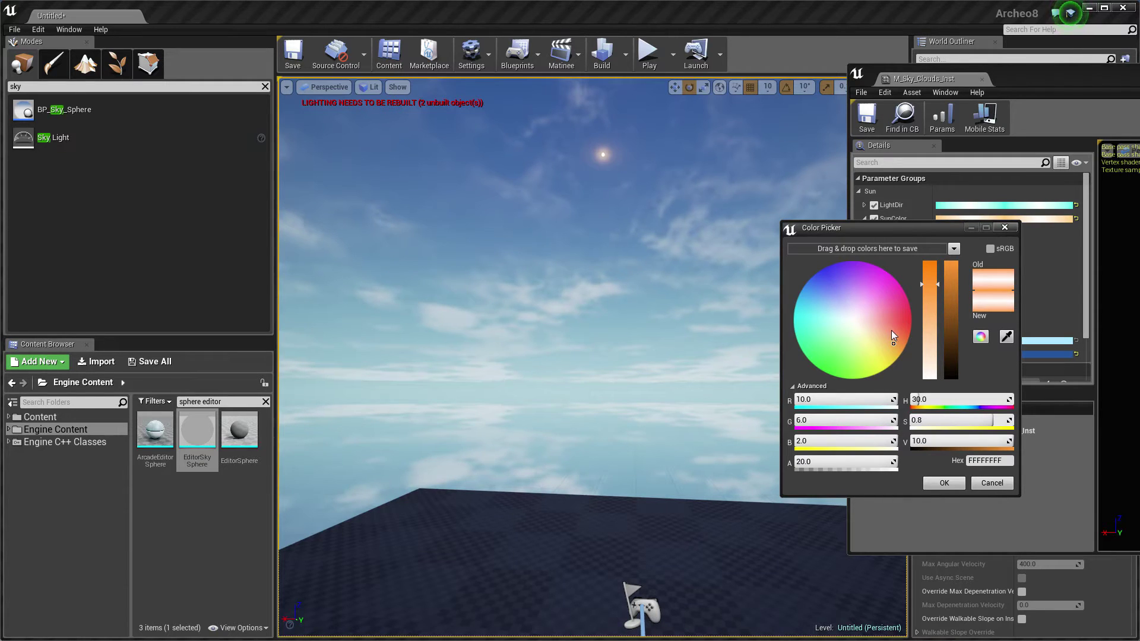
mouse_move(892, 330)
mouse_down()
mouse_move(914, 315)
mouse_move(899, 333)
mouse_up()
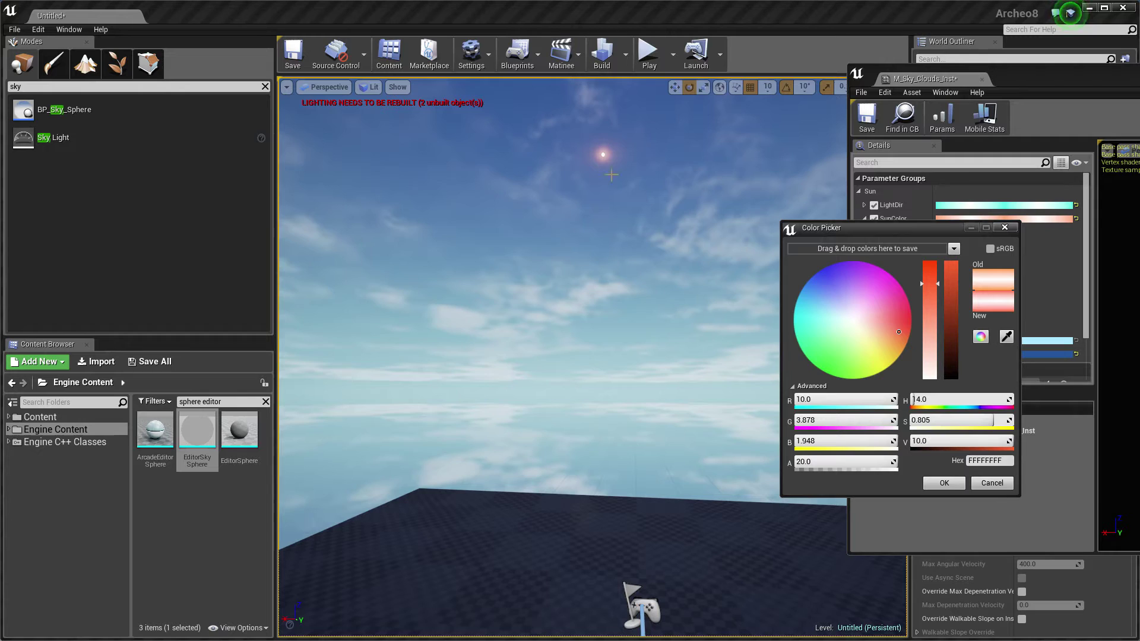
click(944, 483)
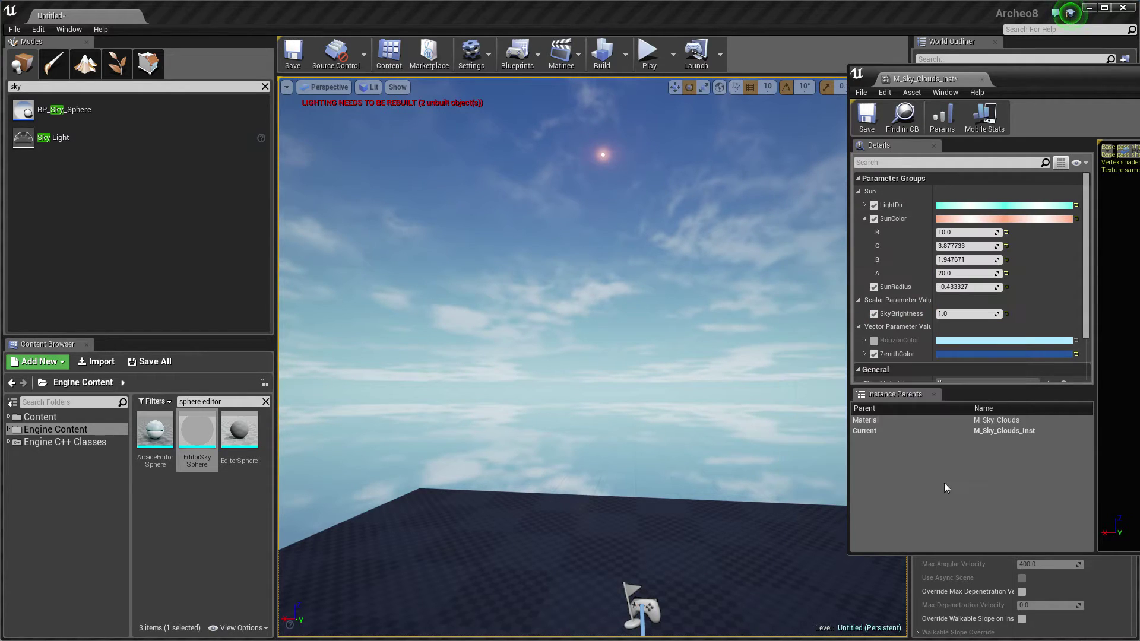
Try SunRadius values of 0.003 and 0.0003 on the sky material instance and compare the sun's size in the level.
click(994, 283)
text(0.003)
key(Return)
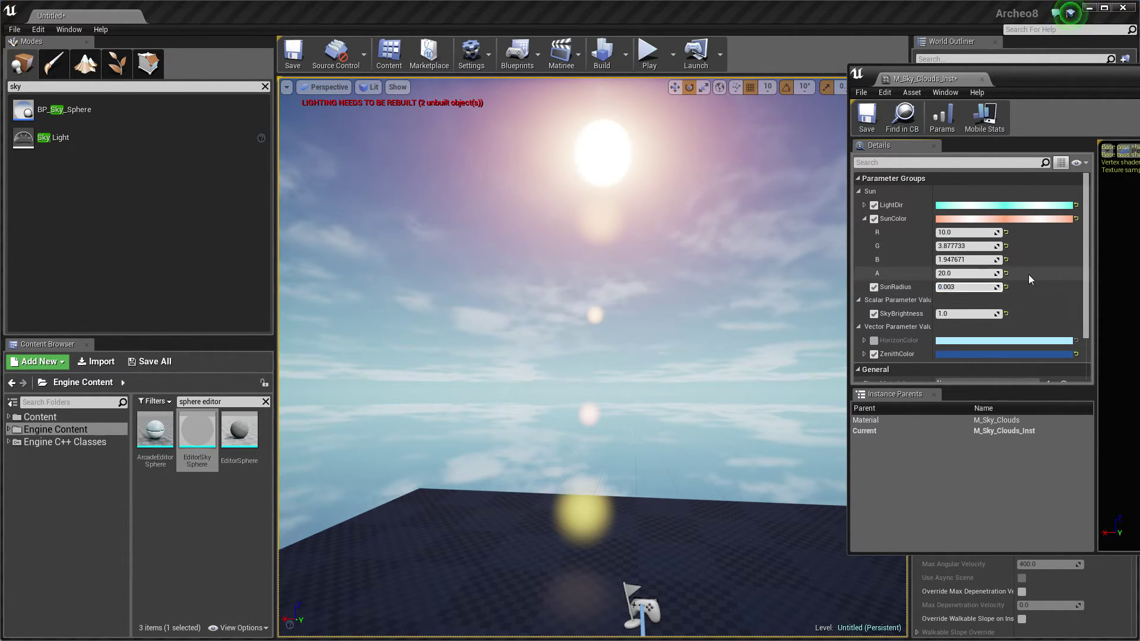
text(0)
key(Return)
right_drag(736, 297, 741, 254)
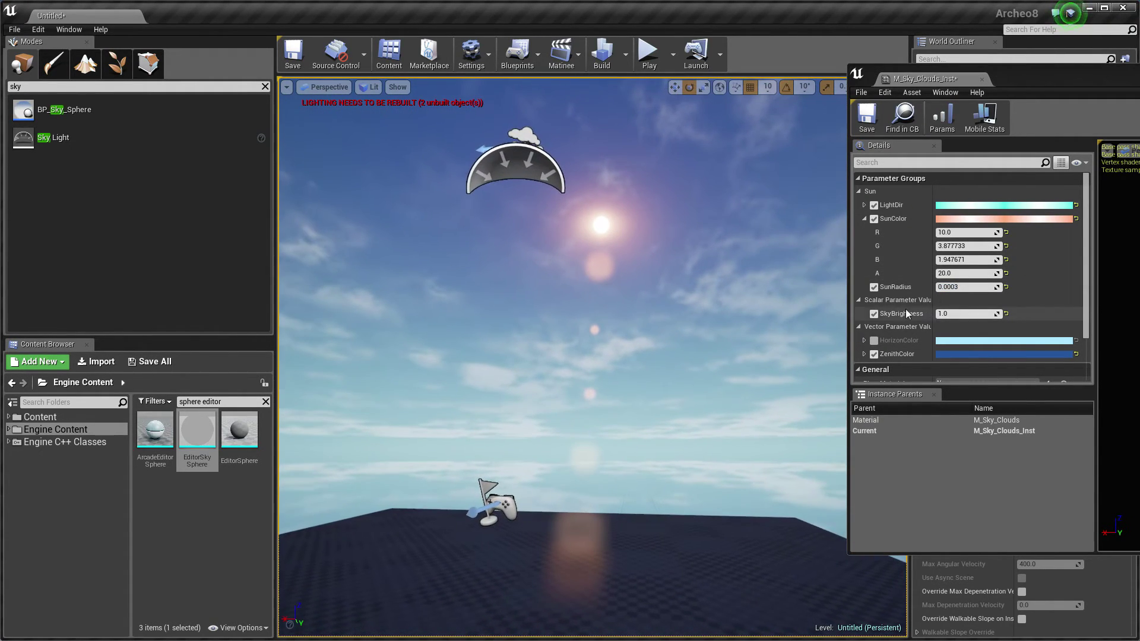
Return the SunRadius to 0.003 and check the larger sun disc in the sky.
key(BackSpace)
key(Return)
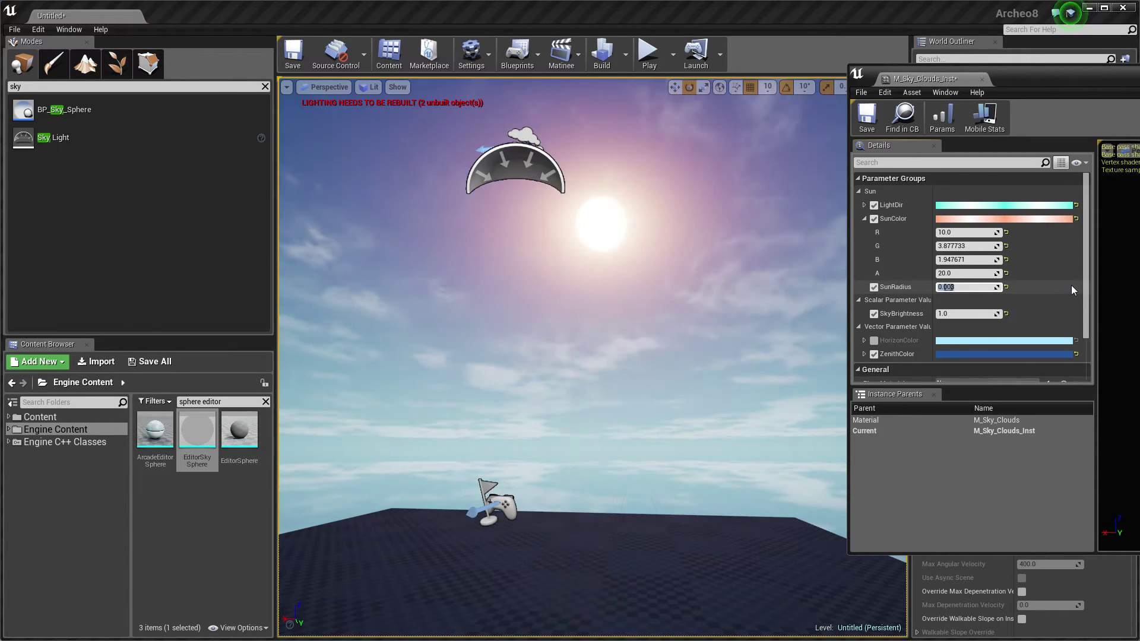
right_drag(736, 285, 712, 297)
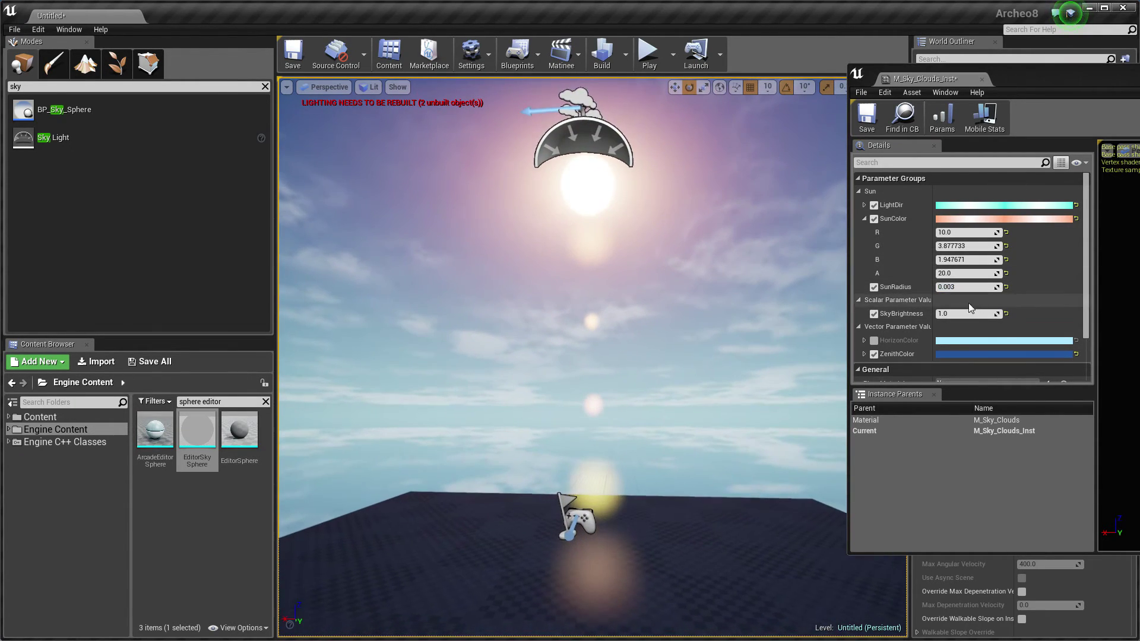
Set the SunRadius to 0.03 and view the sun in the level with the viewport in immersive full-screen mode.
click(948, 287)
text(0.0)
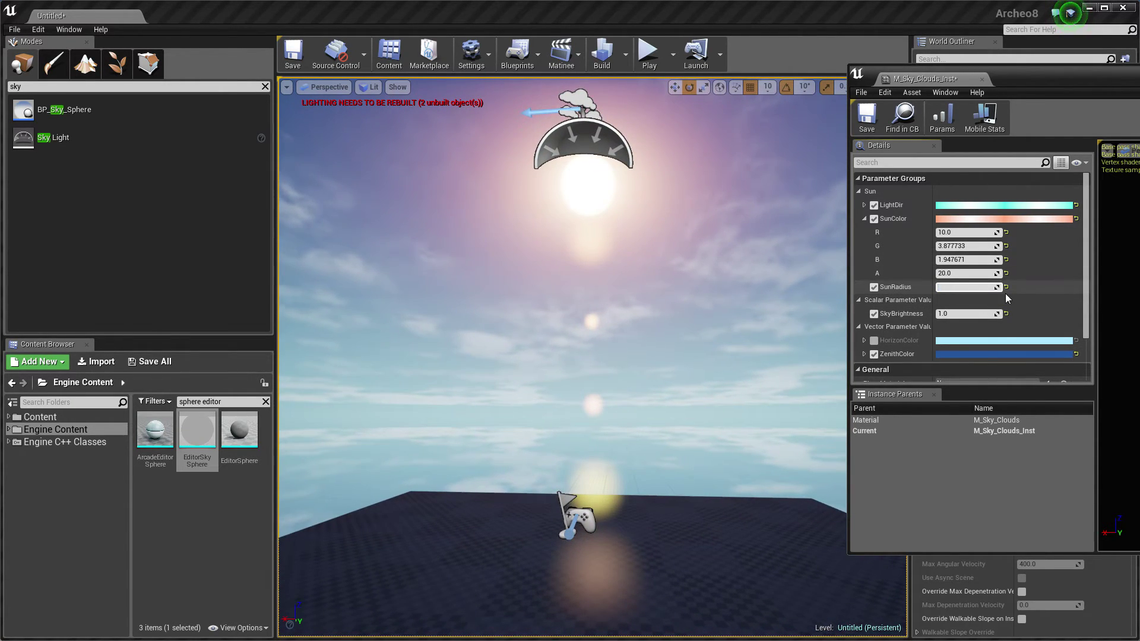
key(Return)
key(Right)
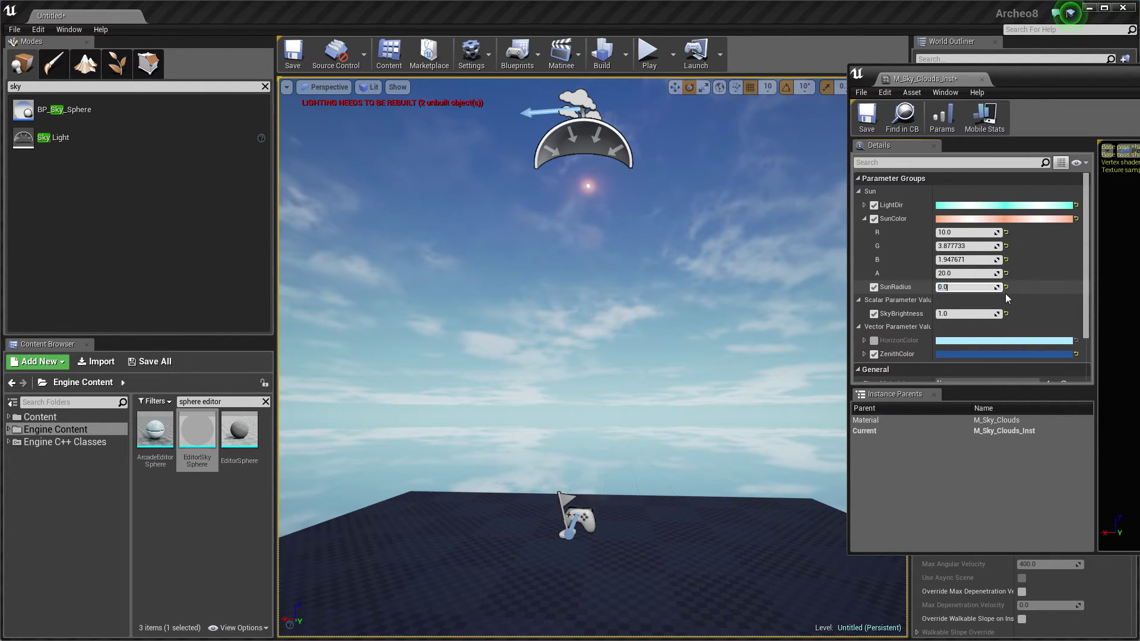
text(3)
key(Return)
right_drag(478, 361, 684, 213)
key(F11)
Lower the SkyBrightness to about 0.69 and open the ZenithColor for editing.
scroll(945, 322, down, 3)
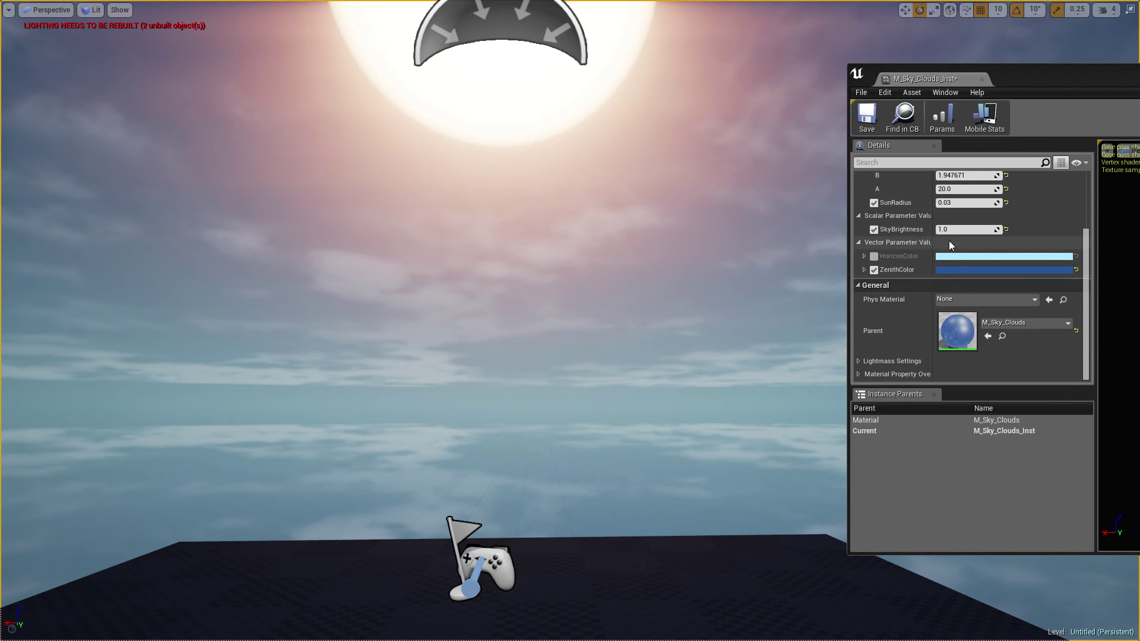
mouse_move(950, 229)
mouse_down()
mouse_move(985, 229)
mouse_move(956, 232)
mouse_up()
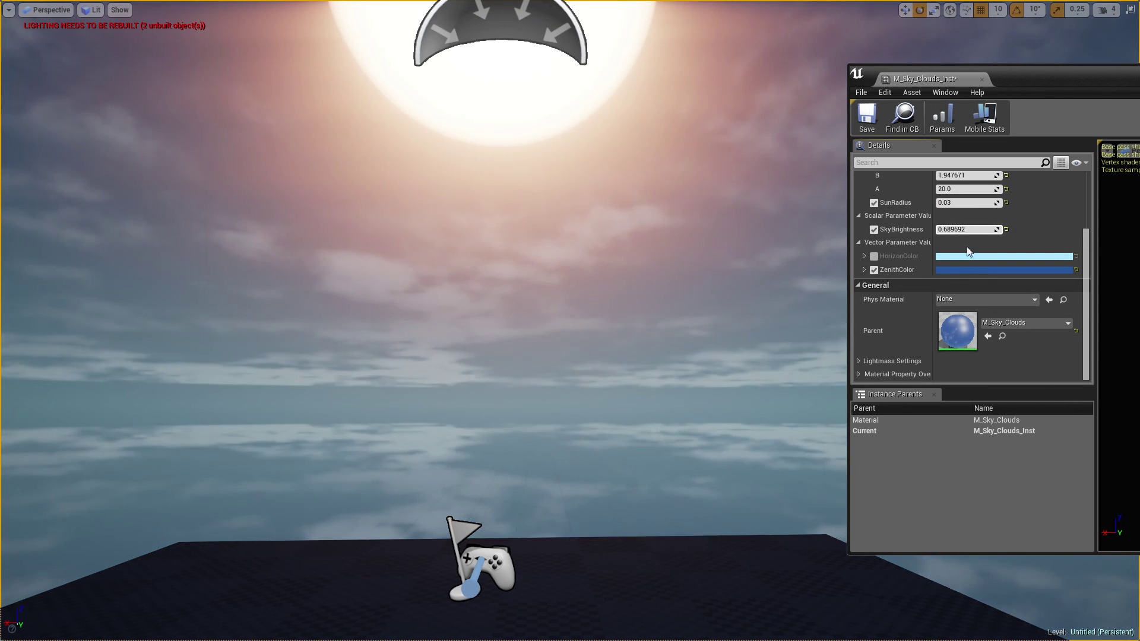
click(955, 268)
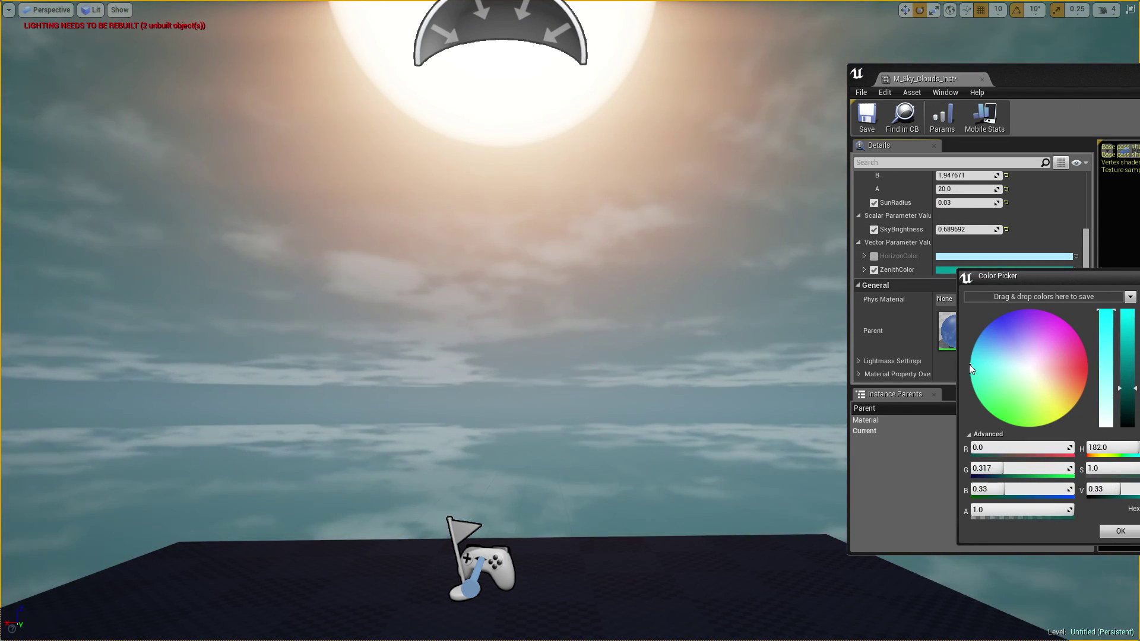